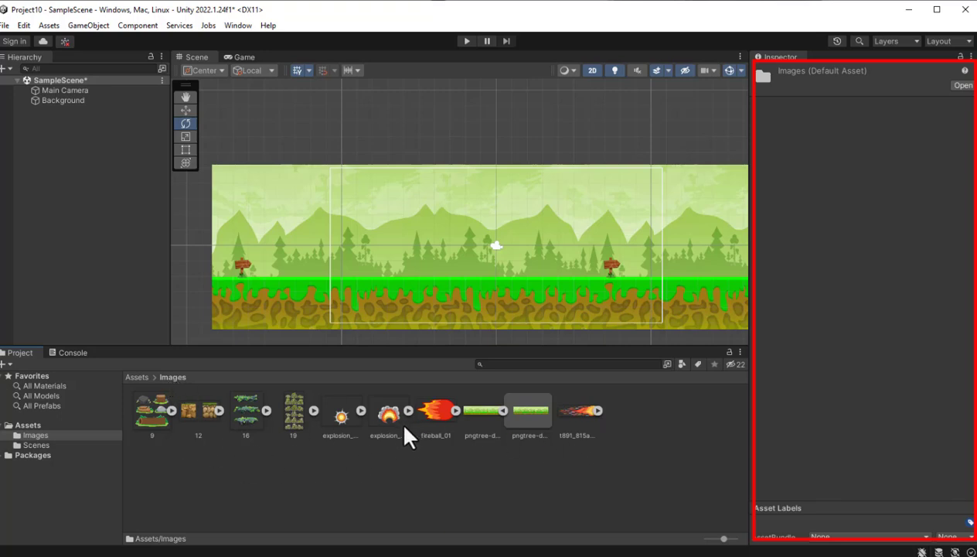
- Inspect the import settings of the explosion_02, 19 and explosion_03 images in the Images folder
{"action": "left_click", "coordinate": [330, 423]}
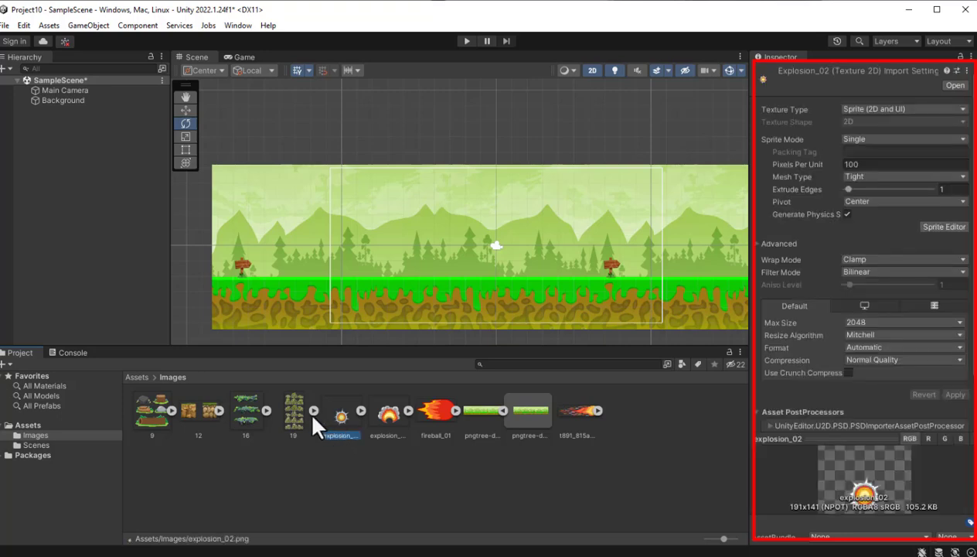
{"action": "left_click", "coordinate": [295, 418]}
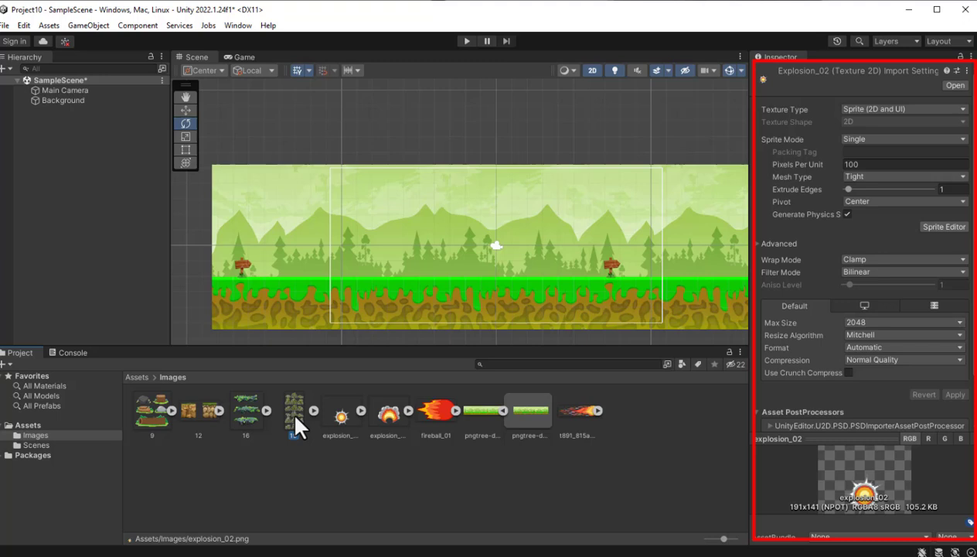
{"action": "left_click", "coordinate": [391, 417]}
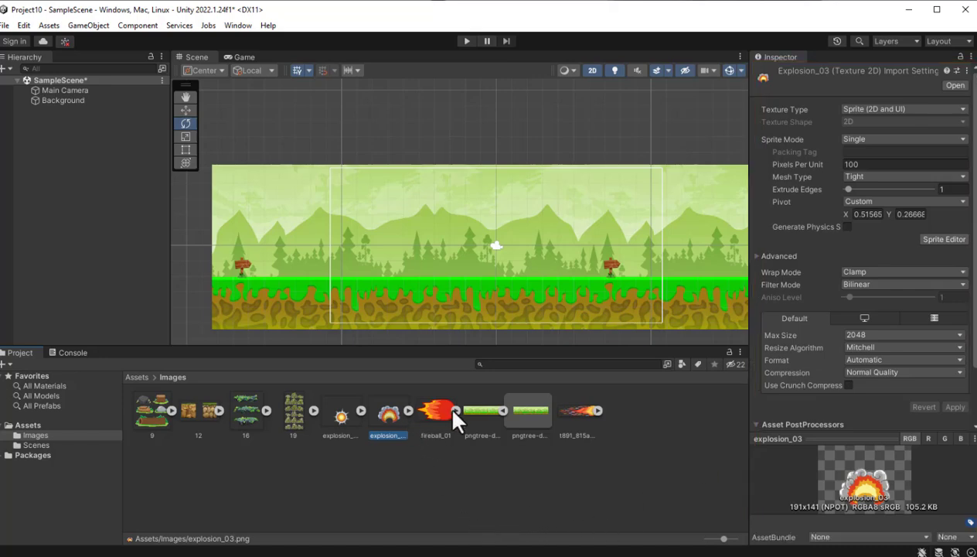
{"action": "left_click", "coordinate": [300, 416]}
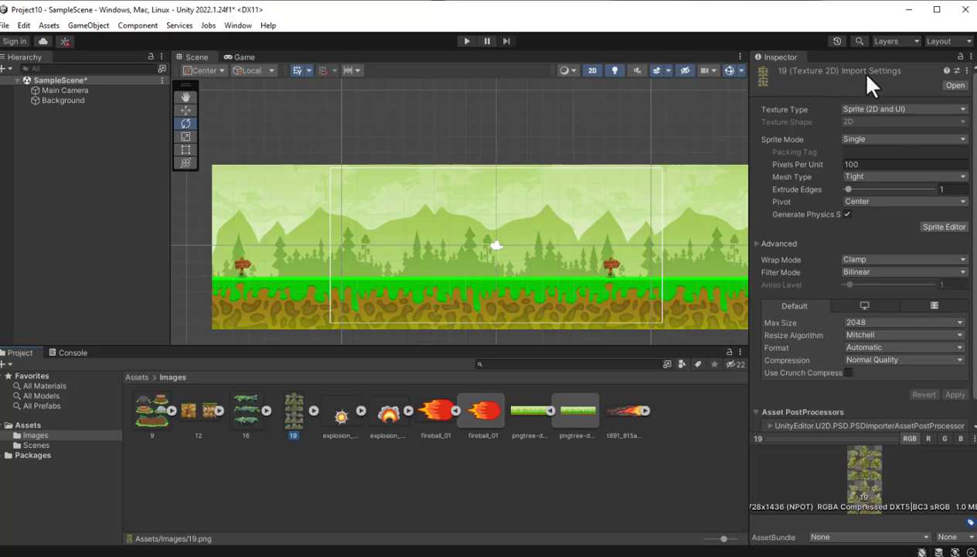
{"action": "left_click", "coordinate": [388, 418]}
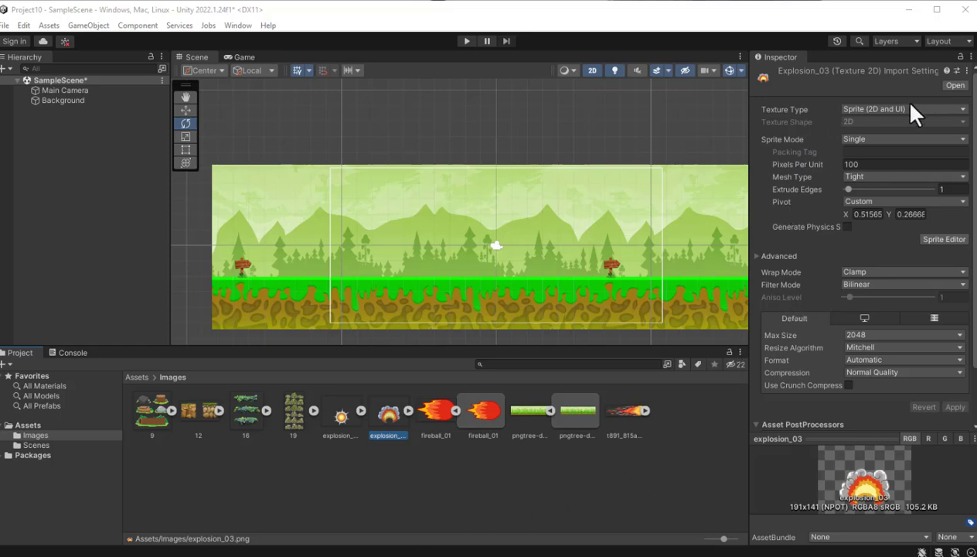
- View the Texture Type and Sprite Mode options in explosion_03's import settings
{"action": "left_click", "coordinate": [962, 110]}
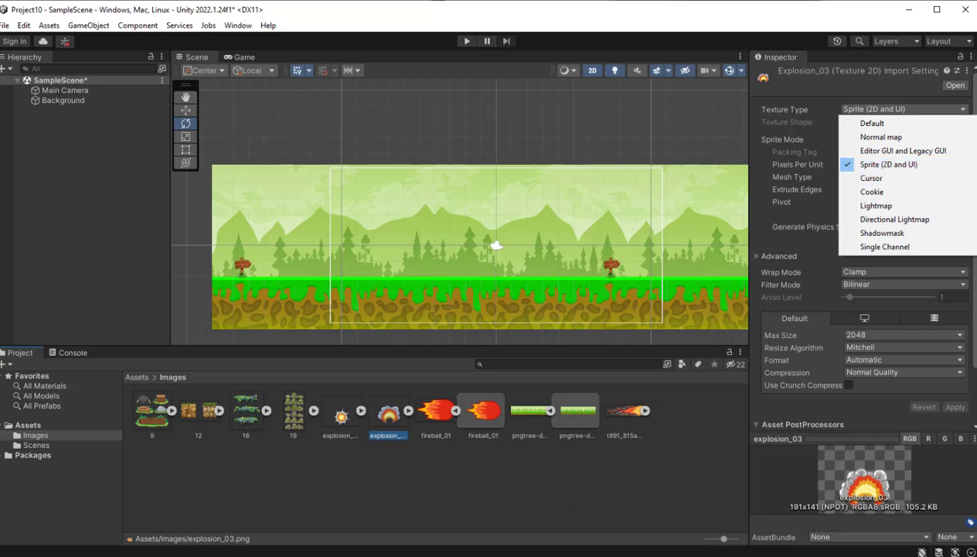
{"action": "key", "text": "Escape"}
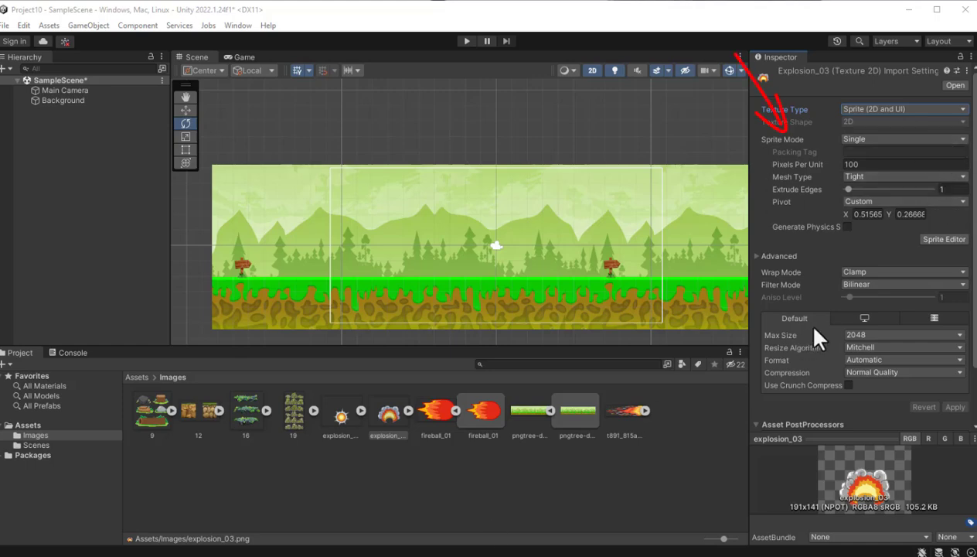
{"action": "left_click", "coordinate": [962, 139]}
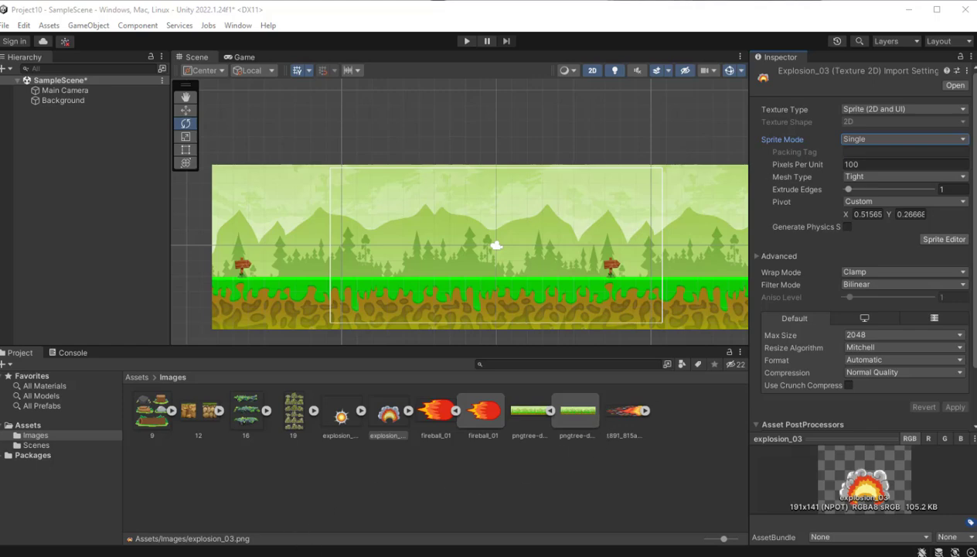
{"action": "left_click", "coordinate": [379, 414]}
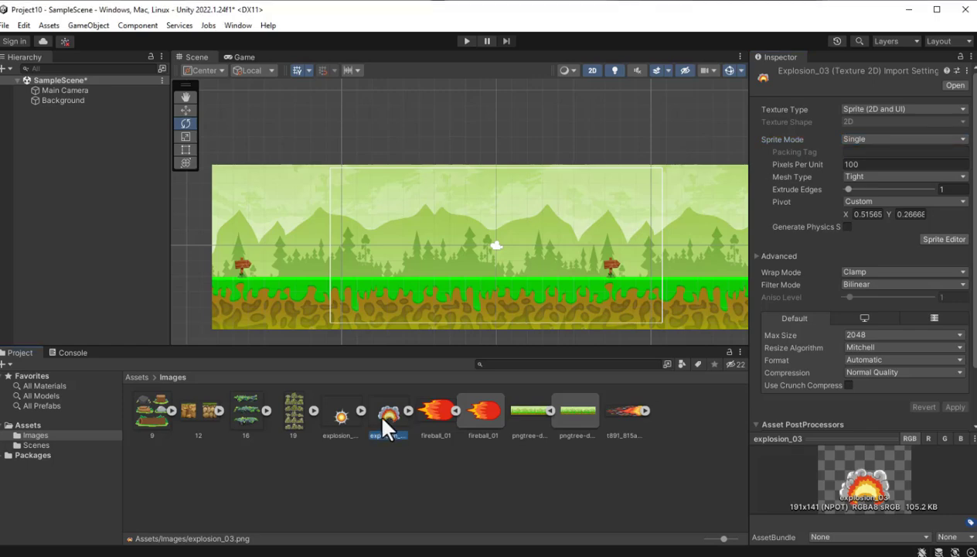
- Inspect the fireball_01 texture and its sprite, plus the images 19, 16, 12 and 9
{"action": "left_click", "coordinate": [421, 416]}
{"action": "left_click", "coordinate": [473, 410]}
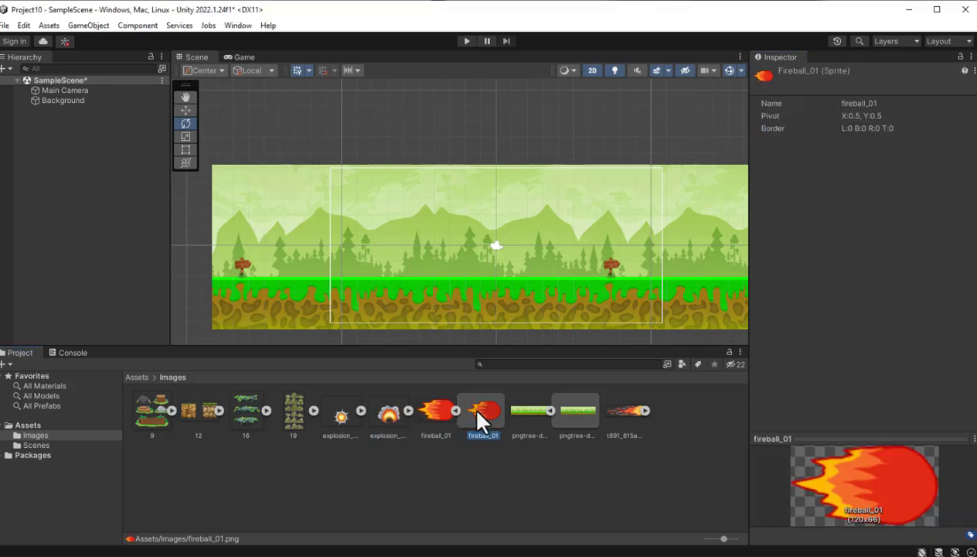
{"action": "left_click", "coordinate": [292, 417]}
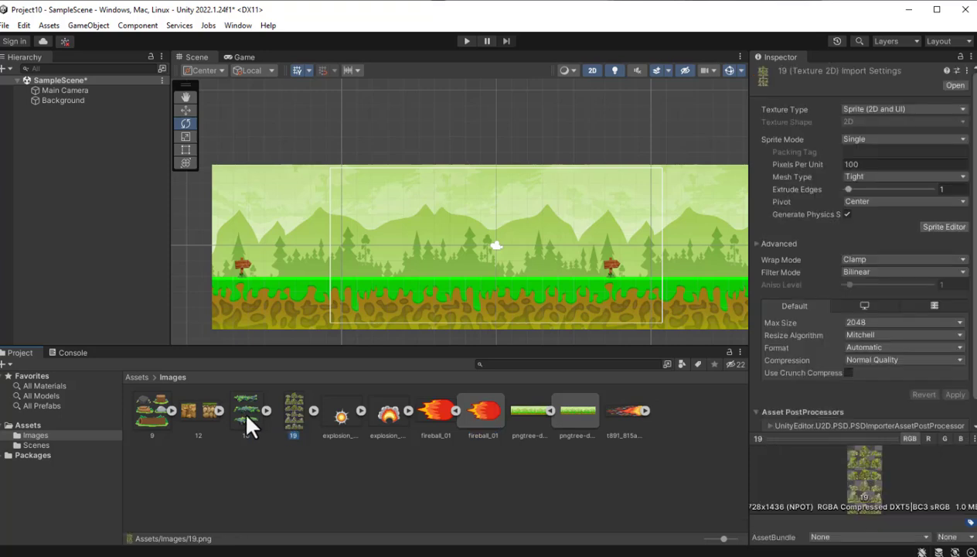
{"action": "left_click", "coordinate": [246, 414]}
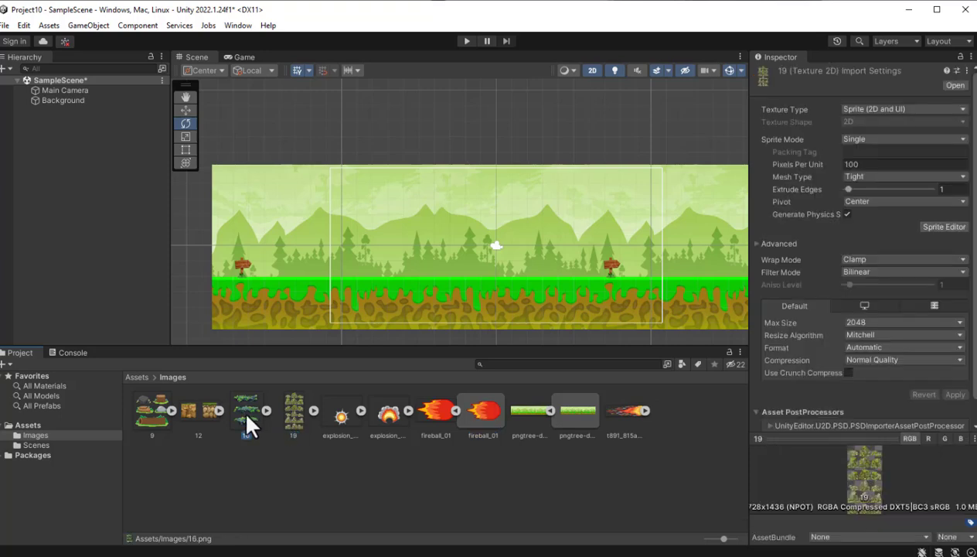
{"action": "left_click", "coordinate": [206, 417]}
{"action": "left_click", "coordinate": [157, 420]}
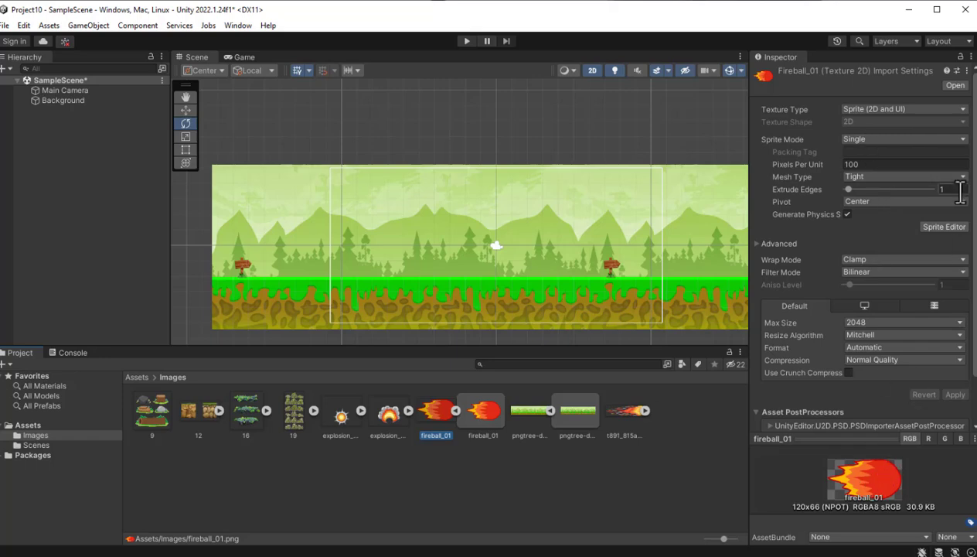
- Set fireball_01's Sprite Mode to Multiple, apply the import settings, and view the texture in the Sprite Editor
{"action": "left_click", "coordinate": [963, 139]}
{"action": "left_click", "coordinate": [867, 162]}
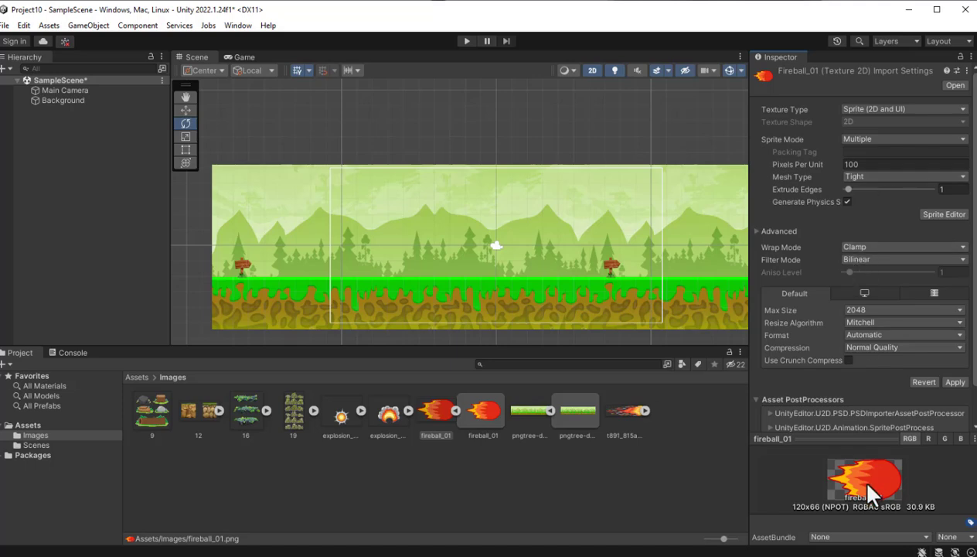
{"action": "left_click", "coordinate": [945, 215]}
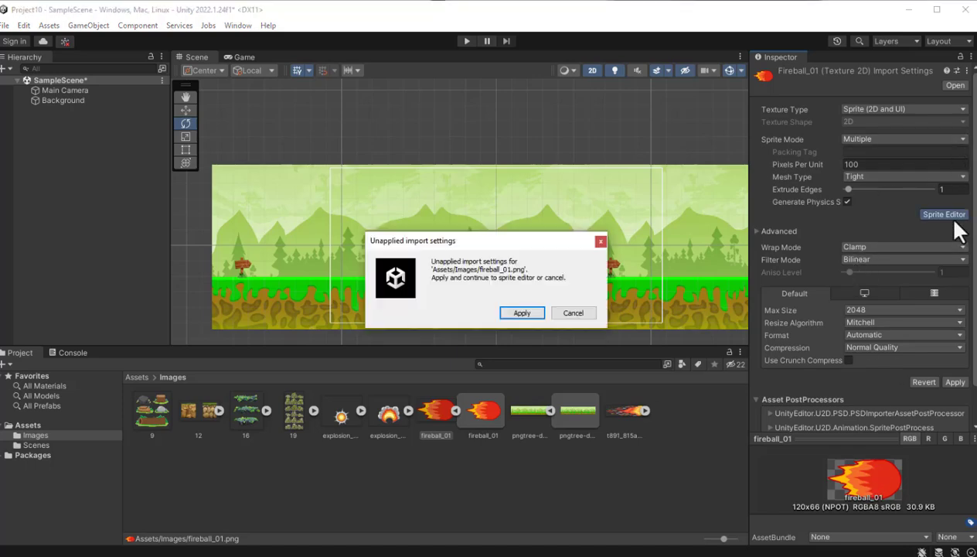
{"action": "left_click", "coordinate": [524, 314]}
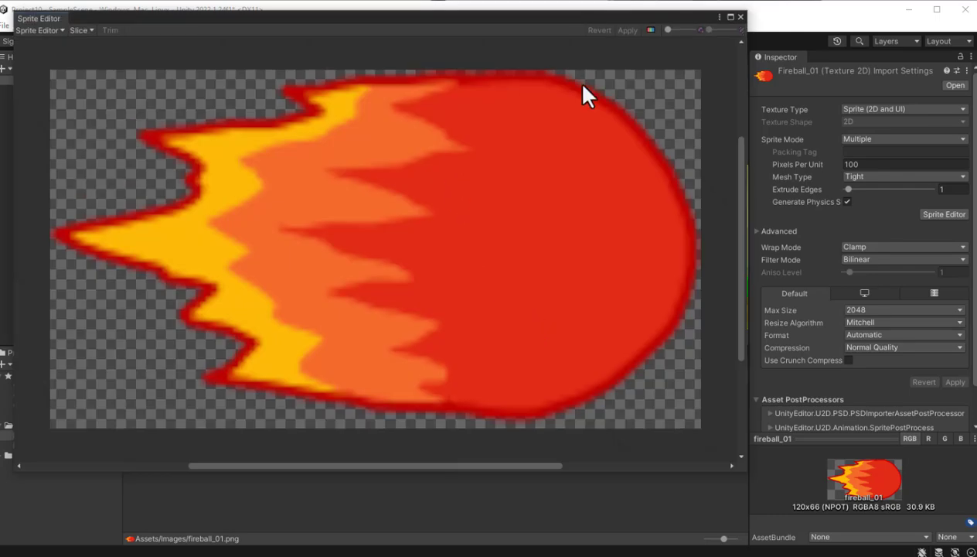
{"action": "left_click", "coordinate": [740, 17]}
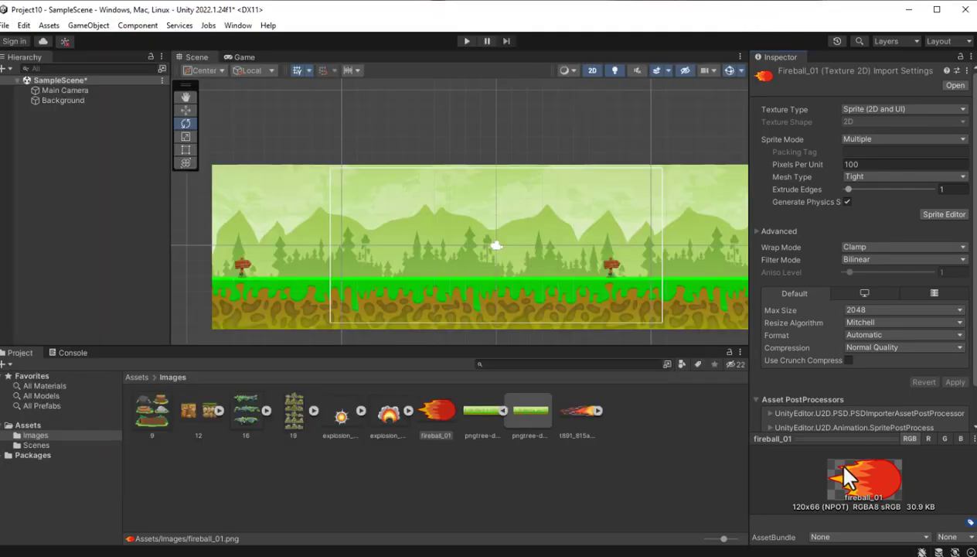
- Choose Multiple as the Sprite Mode of image 9 and view its rocks and logs in the Sprite Editor
{"action": "left_click", "coordinate": [153, 413]}
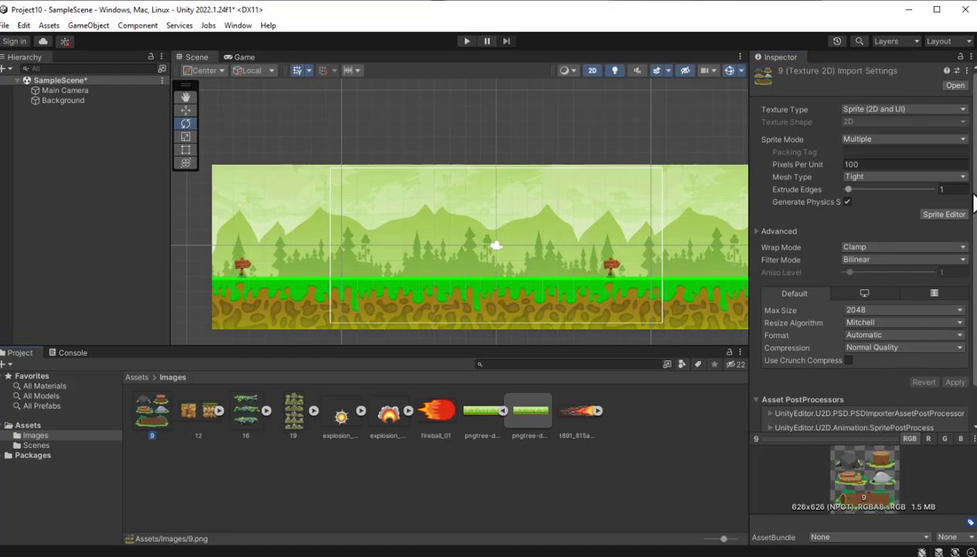
{"action": "left_click", "coordinate": [963, 141]}
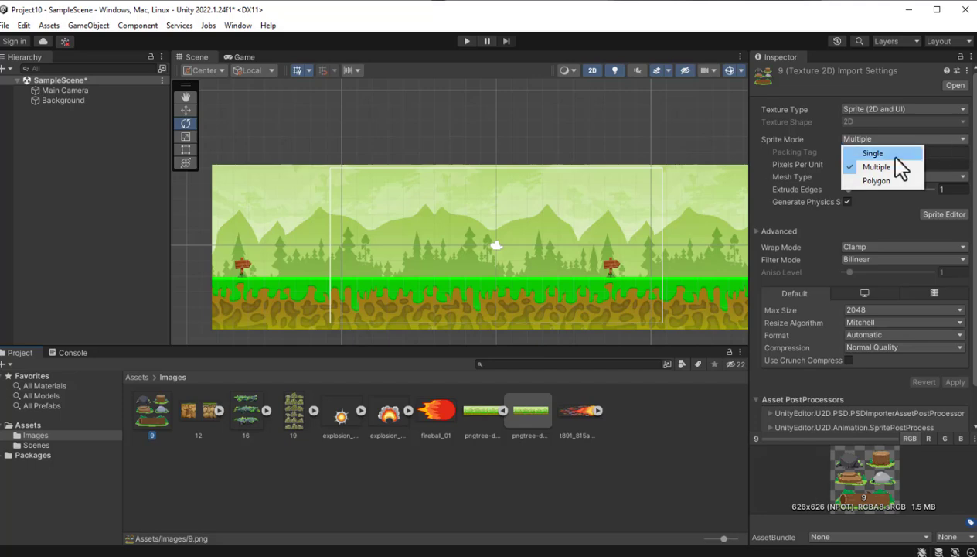
{"action": "left_click", "coordinate": [877, 167]}
{"action": "left_click", "coordinate": [935, 212]}
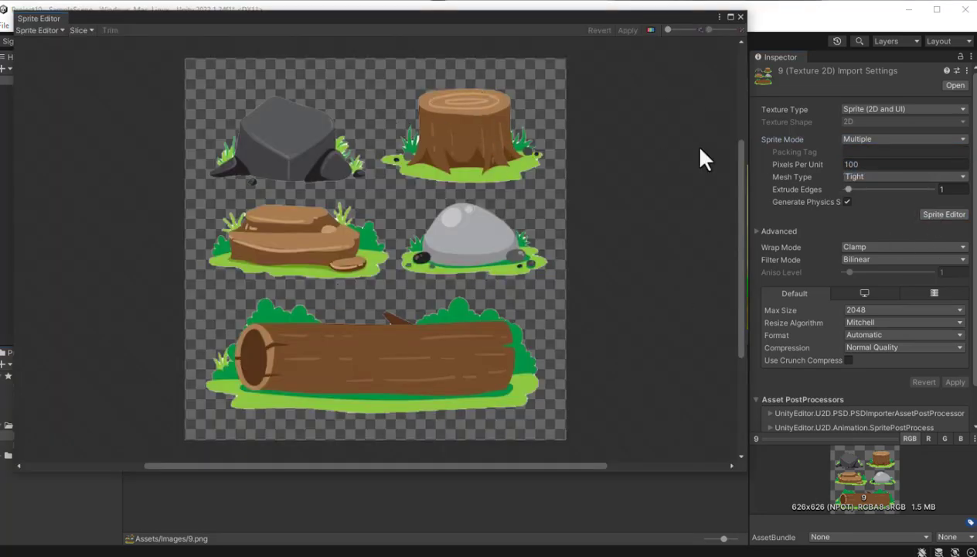
{"action": "left_click", "coordinate": [740, 17]}
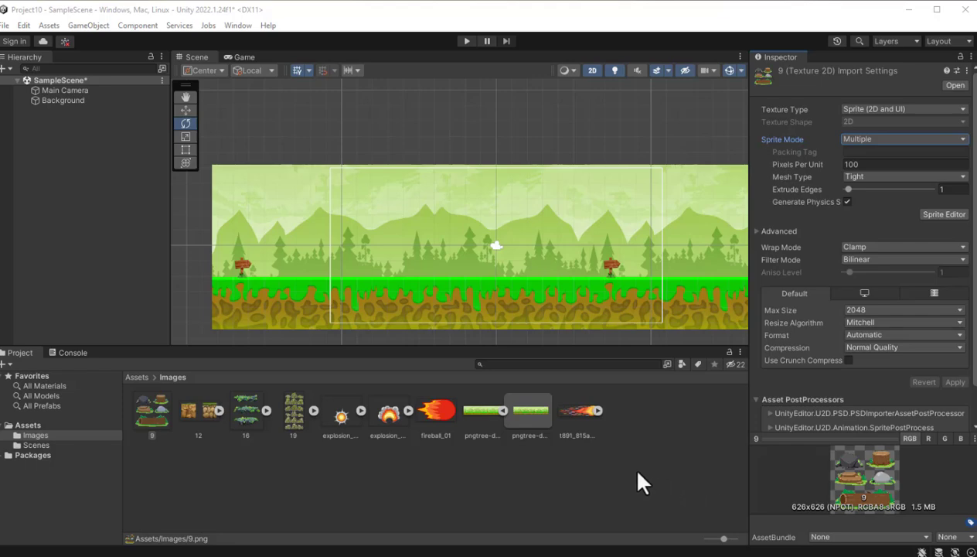
- View the Mesh Type options of image 9 and look at the image again in the Sprite Editor
{"action": "left_click", "coordinate": [904, 177]}
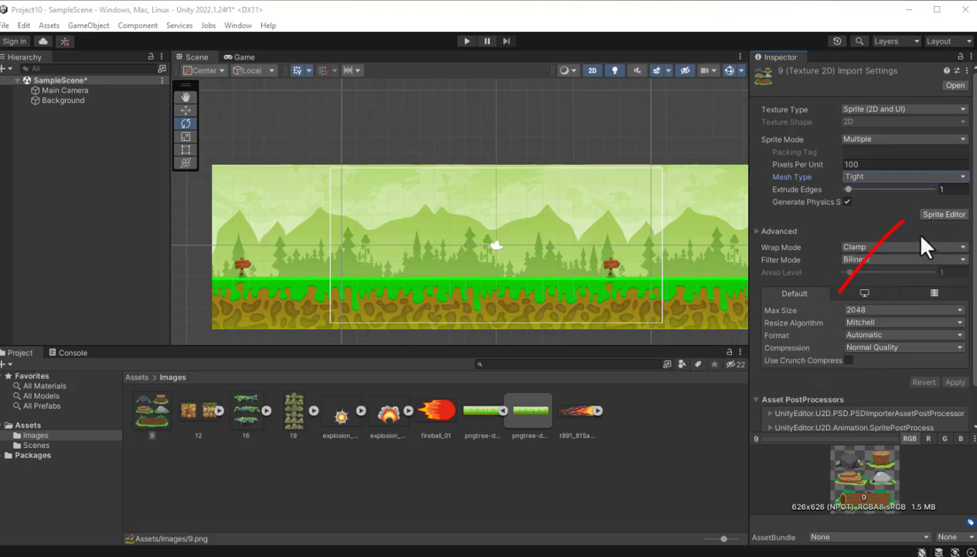
{"action": "left_click", "coordinate": [939, 215]}
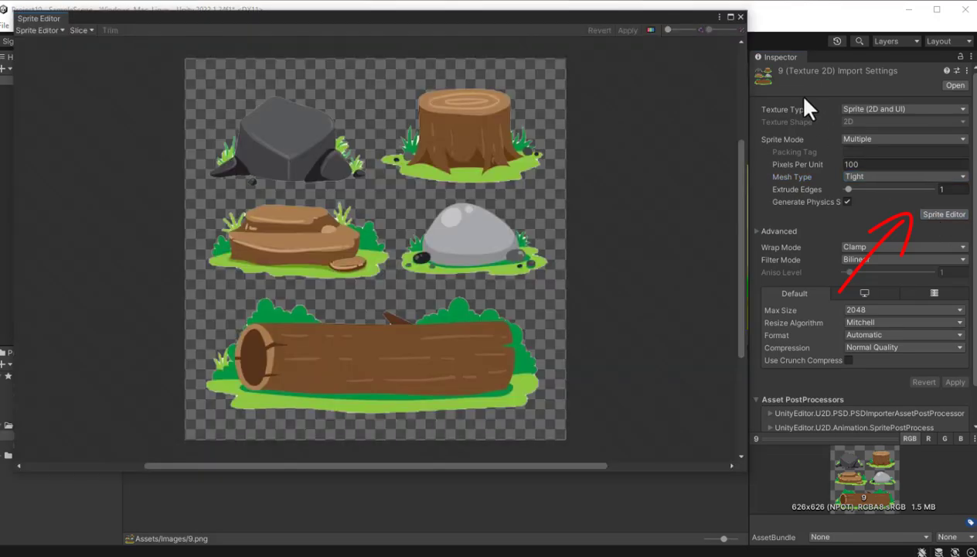
{"action": "left_click", "coordinate": [741, 17]}
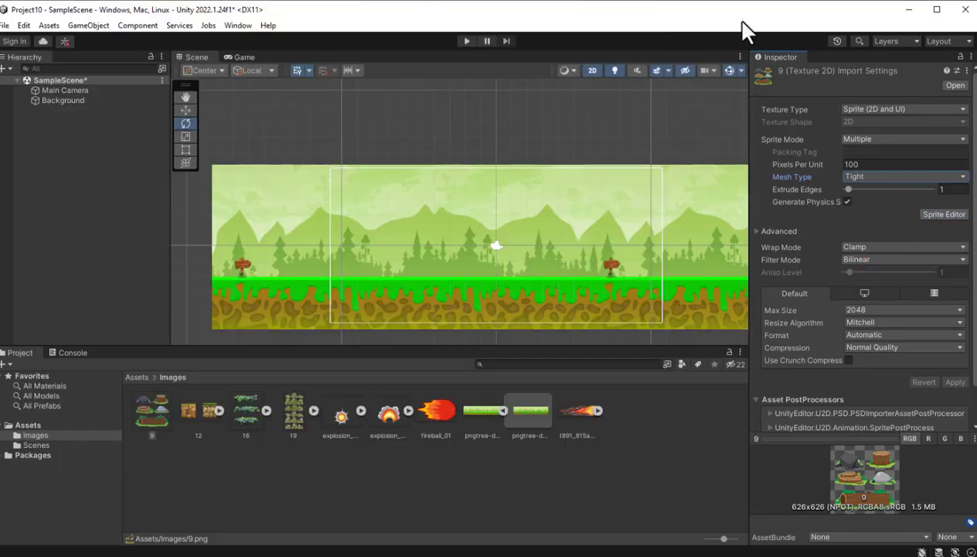
- Review explosion_03's Sprite Mode options and open the image in the Sprite Editor
{"action": "left_click", "coordinate": [387, 416]}
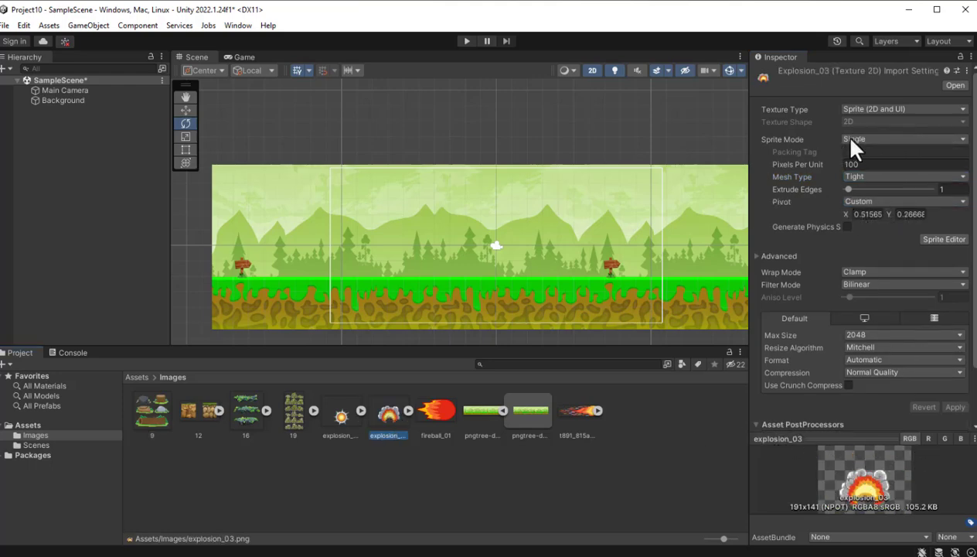
{"action": "left_click", "coordinate": [965, 142]}
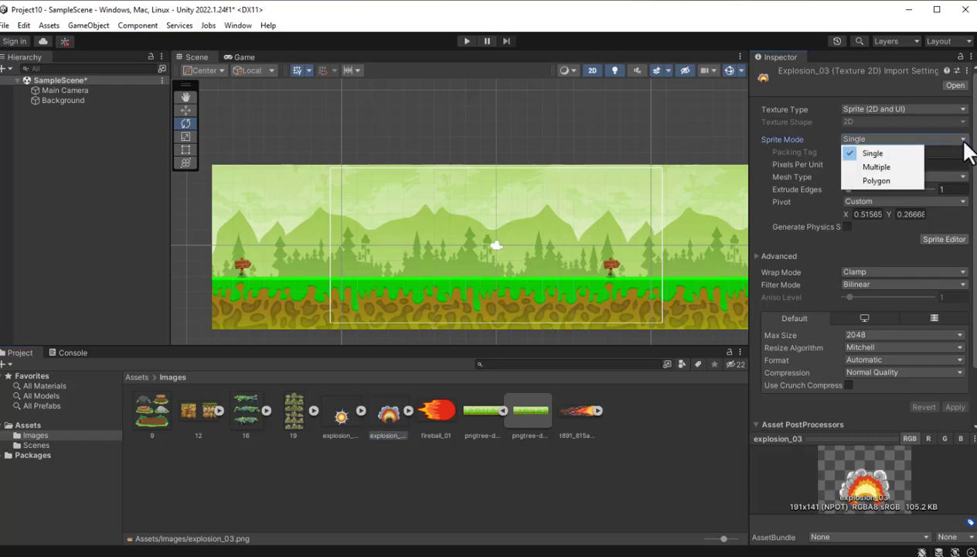
{"action": "left_click", "coordinate": [956, 241]}
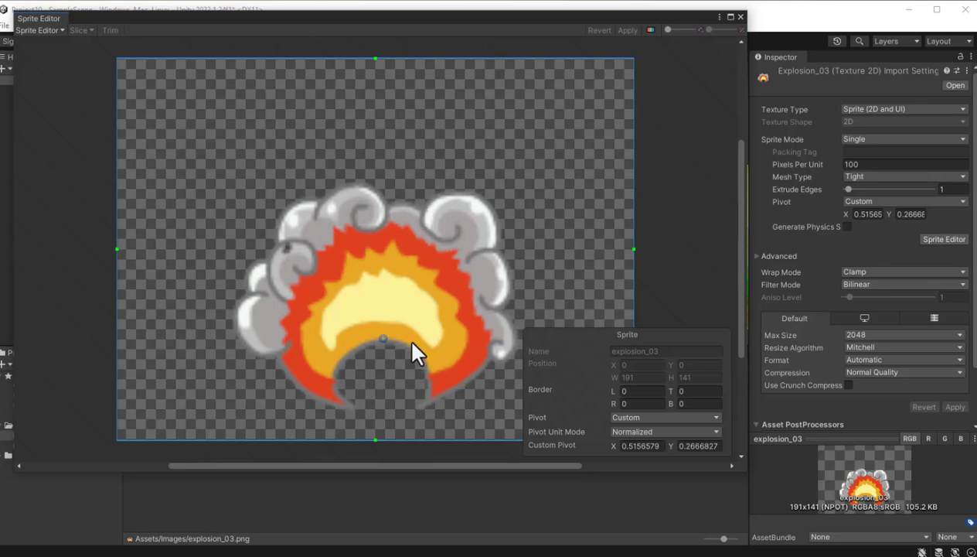
- Try moving explosion_03's pivot freely to the flames' upper edge, and try the TopLeft and TopCenter pivot presets
{"action": "left_click_drag", "start_coordinate": [383, 341], "coordinate": [379, 232]}
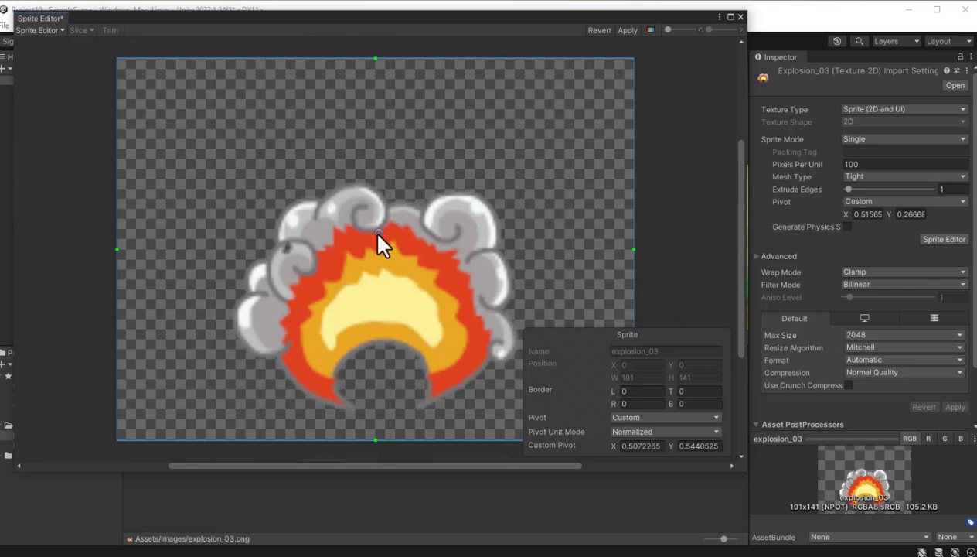
{"action": "left_click", "coordinate": [716, 417]}
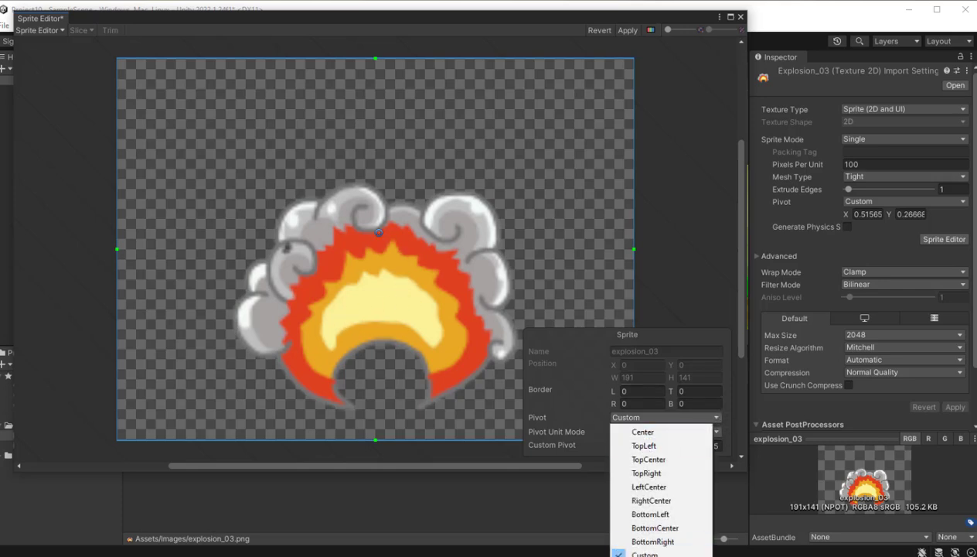
{"action": "left_click", "coordinate": [659, 446]}
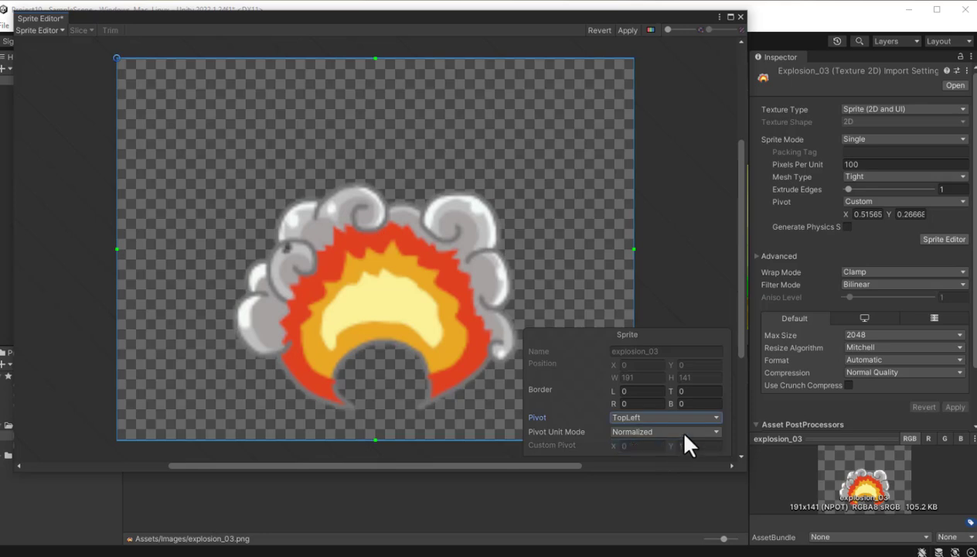
{"action": "left_click", "coordinate": [715, 416]}
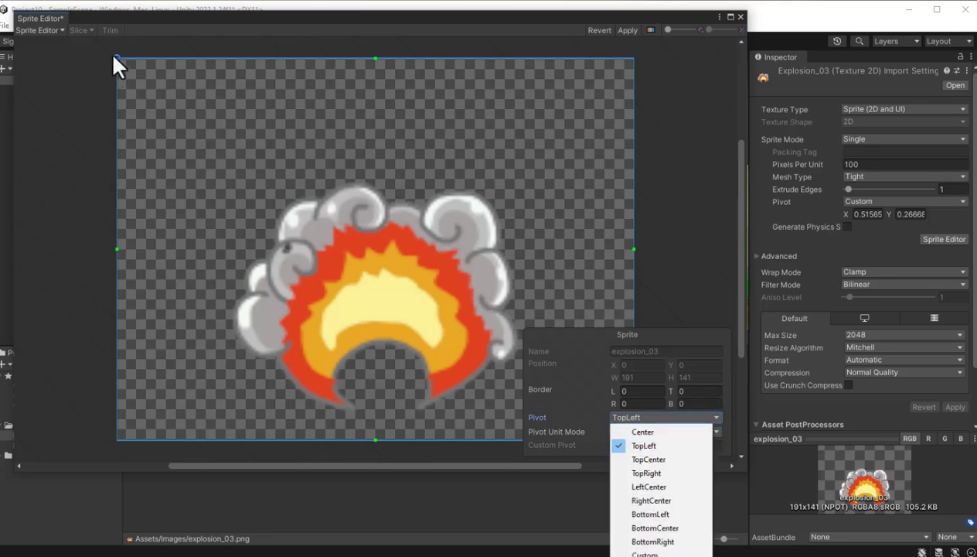
{"action": "left_click", "coordinate": [649, 460]}
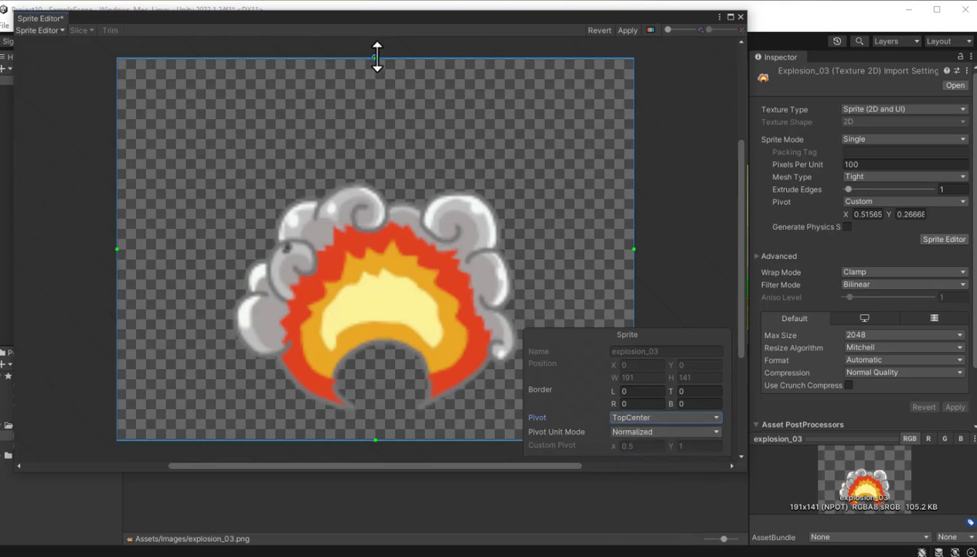
- Set explosion_03's pivot to Custom and place it in the smoke above the flames, at about X 0.52, Y 0.60
{"action": "left_click", "coordinate": [716, 418]}
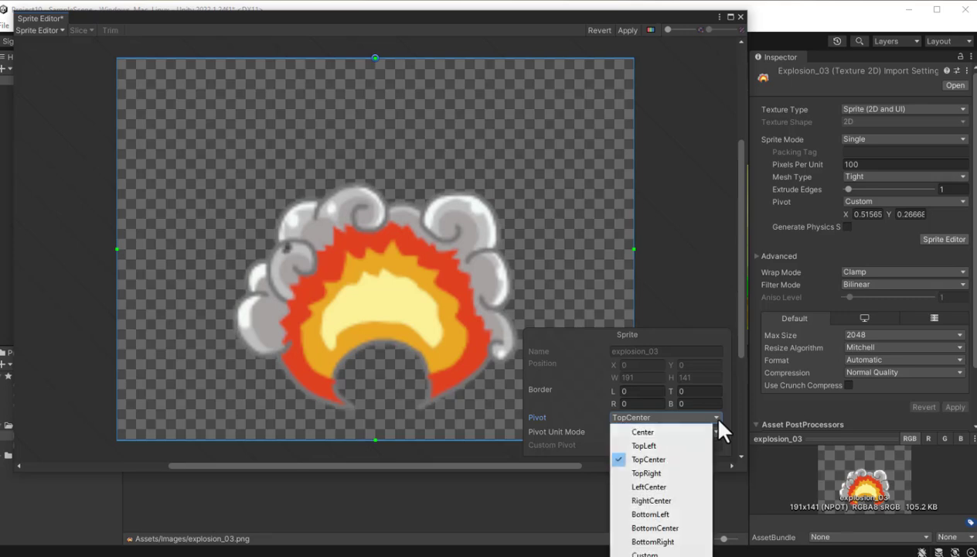
{"action": "left_click", "coordinate": [654, 553]}
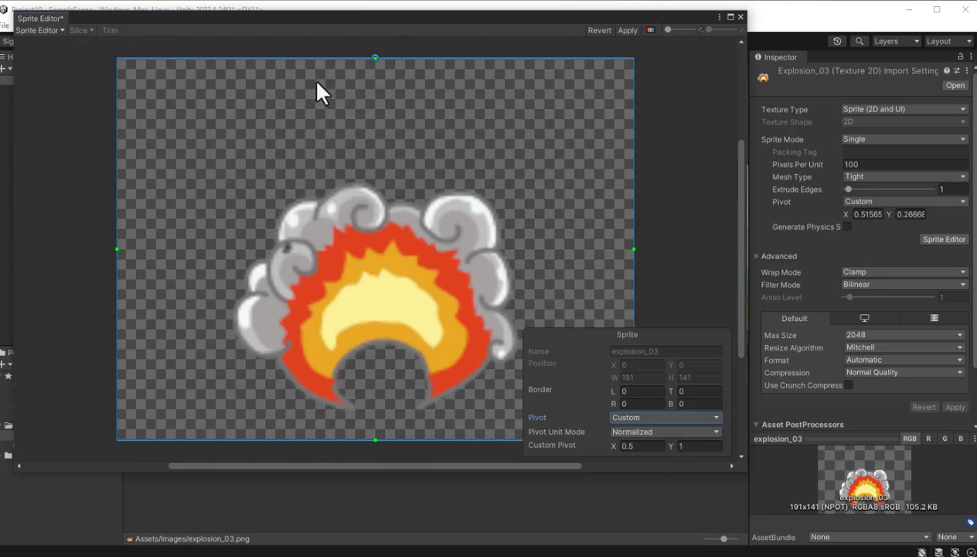
{"action": "left_click_drag", "start_coordinate": [374, 59], "coordinate": [387, 214]}
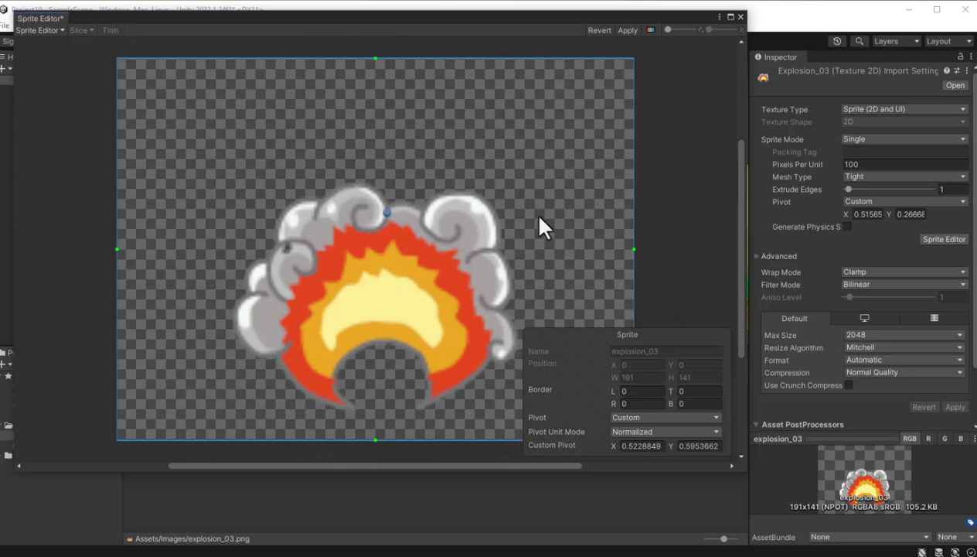
- Set explosion_03's left and bottom border values to 5 in the Sprite Editor
{"action": "left_click", "coordinate": [626, 392]}
{"action": "type", "text": "5"}
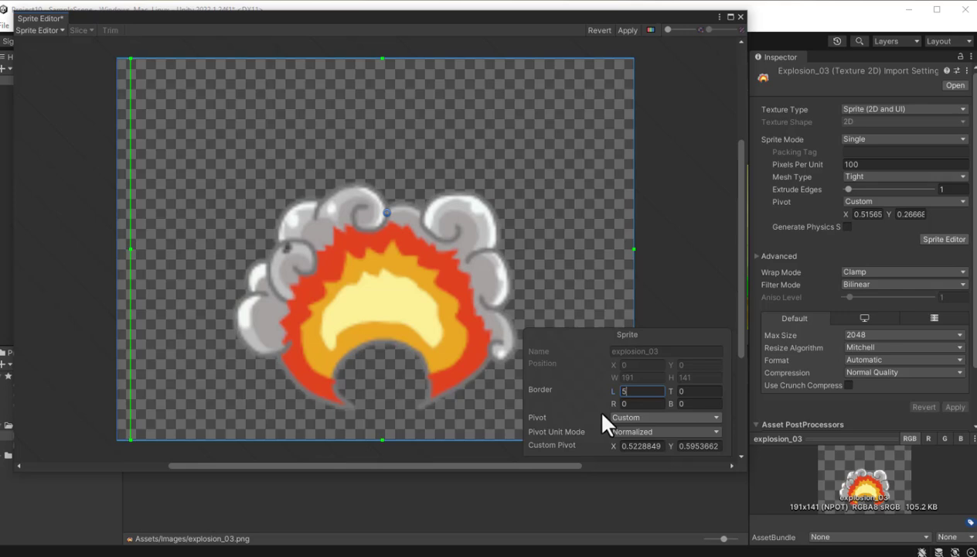
{"action": "left_click", "coordinate": [686, 403]}
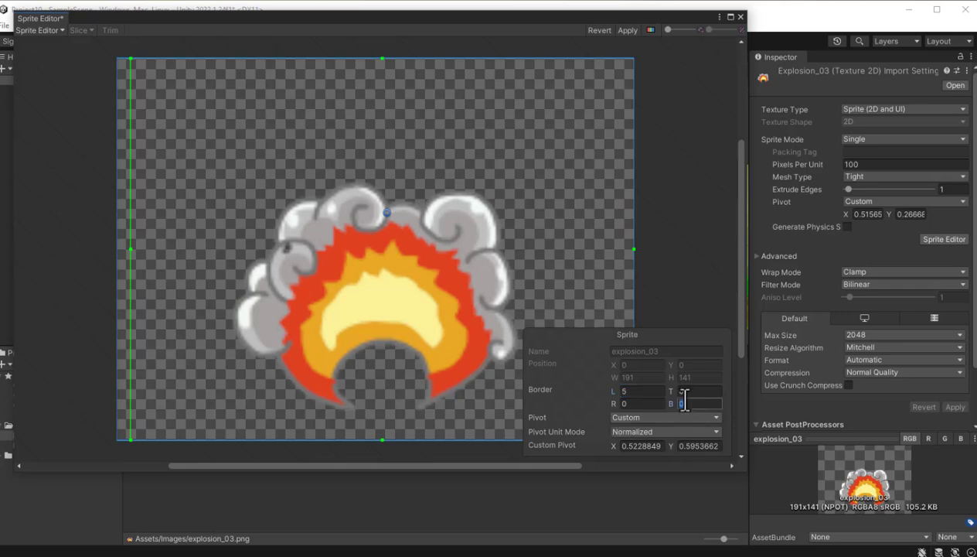
{"action": "type", "text": "5"}
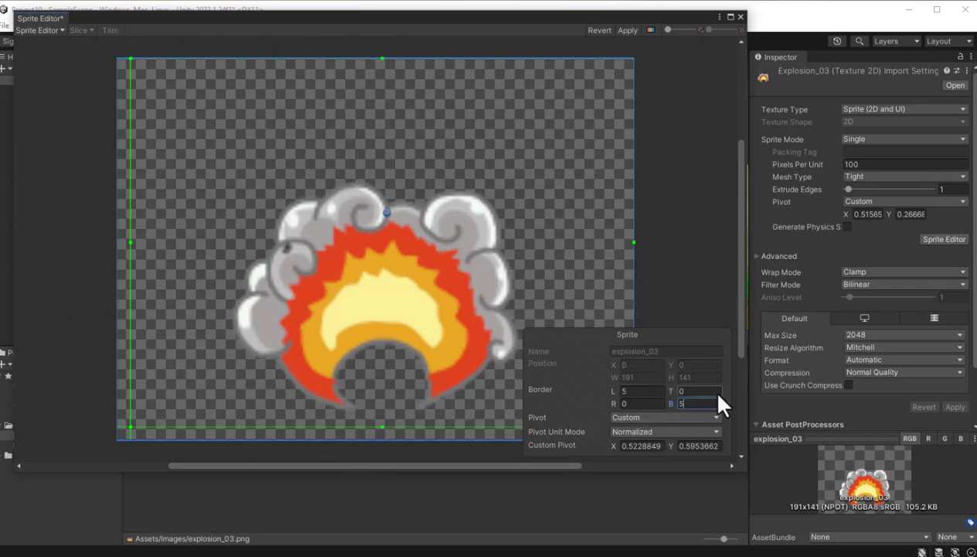
- Fit explosion_03's border lines around the explosion at about L 42, T 46, R 34, B 12, apply the change and close the Sprite Editor
{"action": "left_click", "coordinate": [633, 242]}
{"action": "left_click_drag", "start_coordinate": [632, 242], "coordinate": [487, 247]}
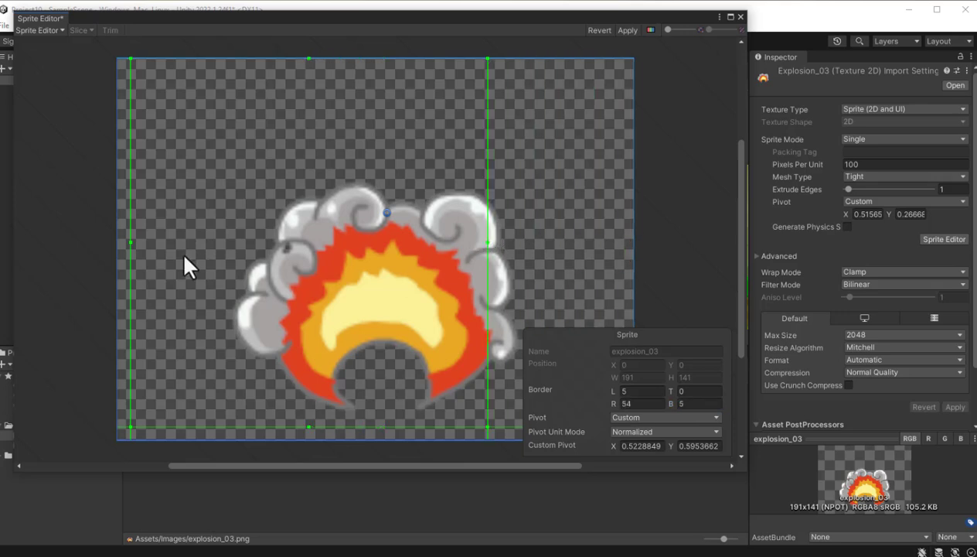
{"action": "left_click_drag", "start_coordinate": [130, 242], "coordinate": [306, 257]}
{"action": "left_click_drag", "start_coordinate": [397, 427], "coordinate": [397, 407]}
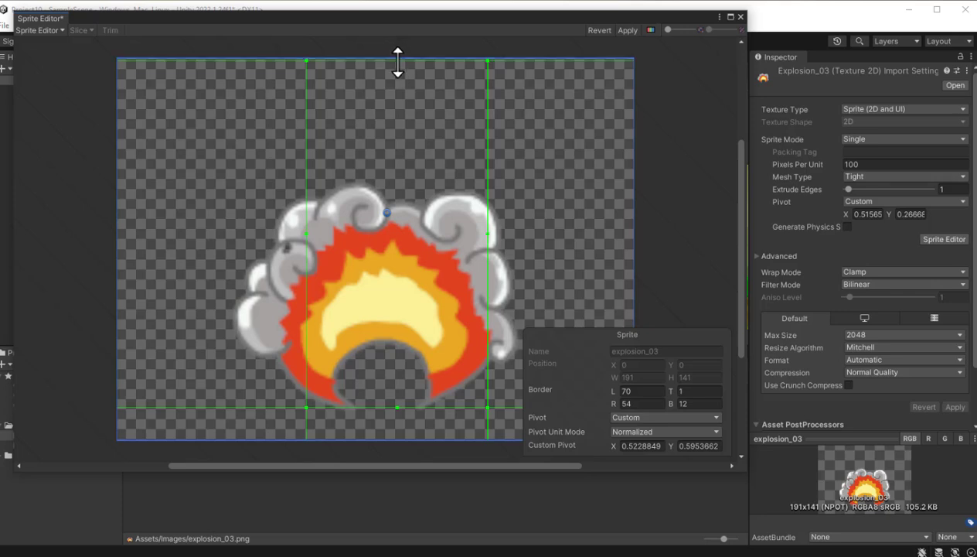
{"action": "left_click_drag", "start_coordinate": [397, 59], "coordinate": [423, 184]}
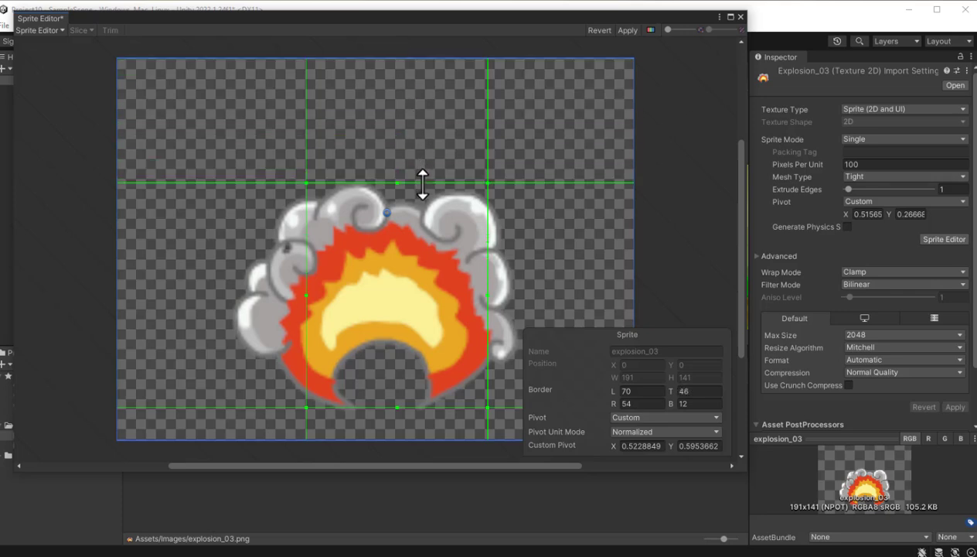
{"action": "left_click_drag", "start_coordinate": [305, 294], "coordinate": [231, 294]}
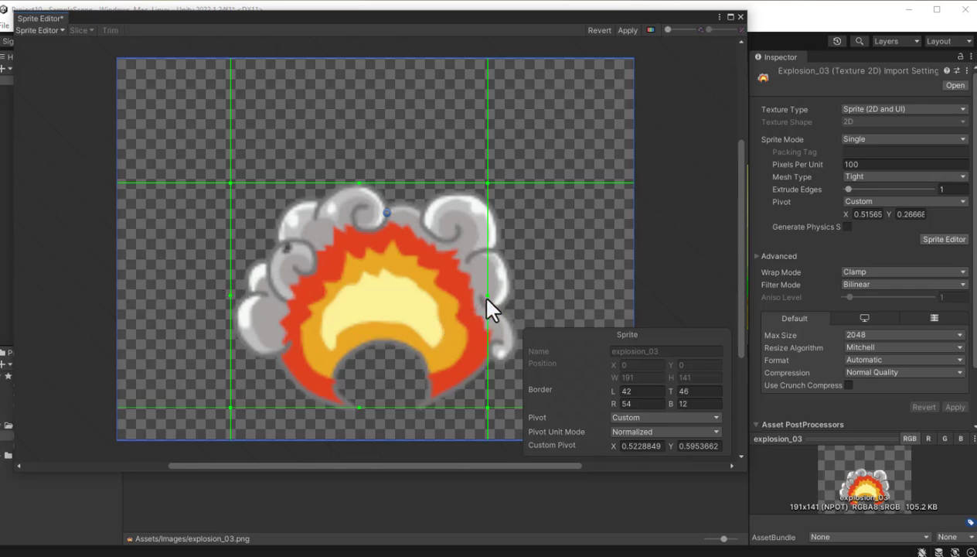
{"action": "left_click_drag", "start_coordinate": [488, 294], "coordinate": [542, 294]}
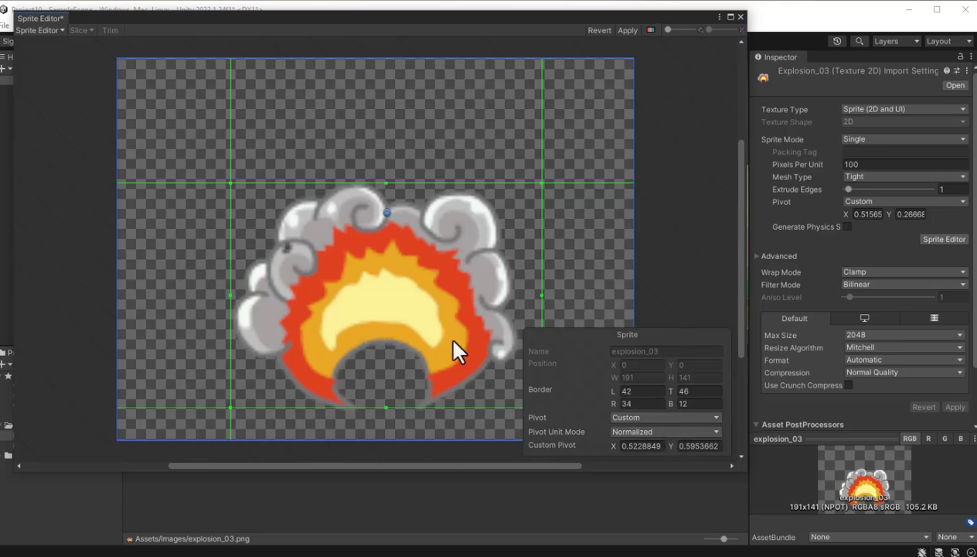
{"action": "left_click", "coordinate": [627, 30]}
{"action": "left_click", "coordinate": [740, 17]}
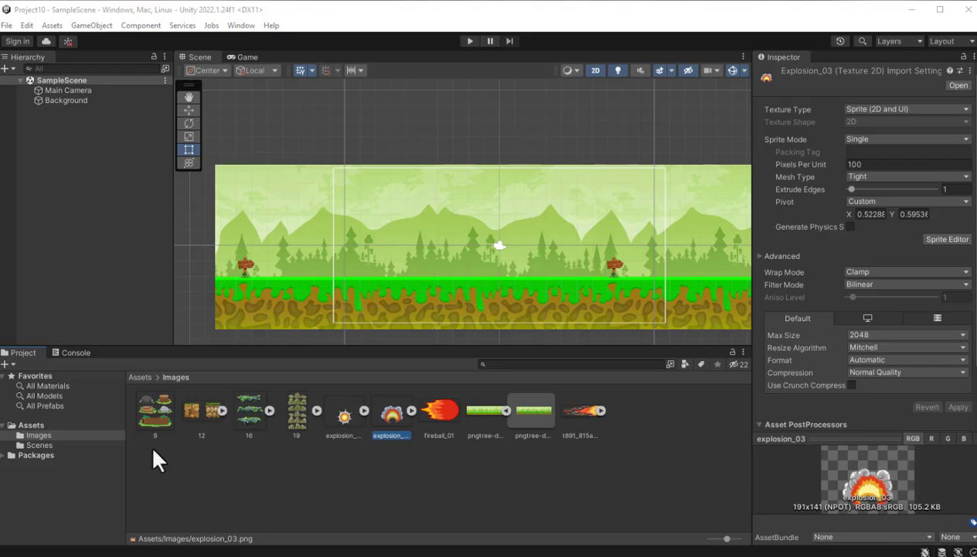
- Compare the Sprite Mode in the import settings of images 16, 19 and 9
{"action": "left_click", "coordinate": [194, 416]}
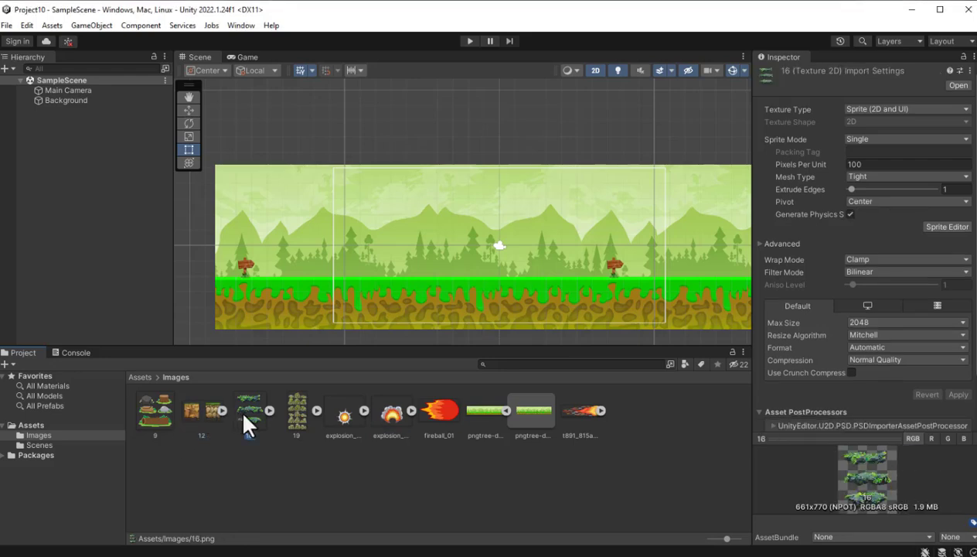
{"action": "left_click", "coordinate": [302, 415]}
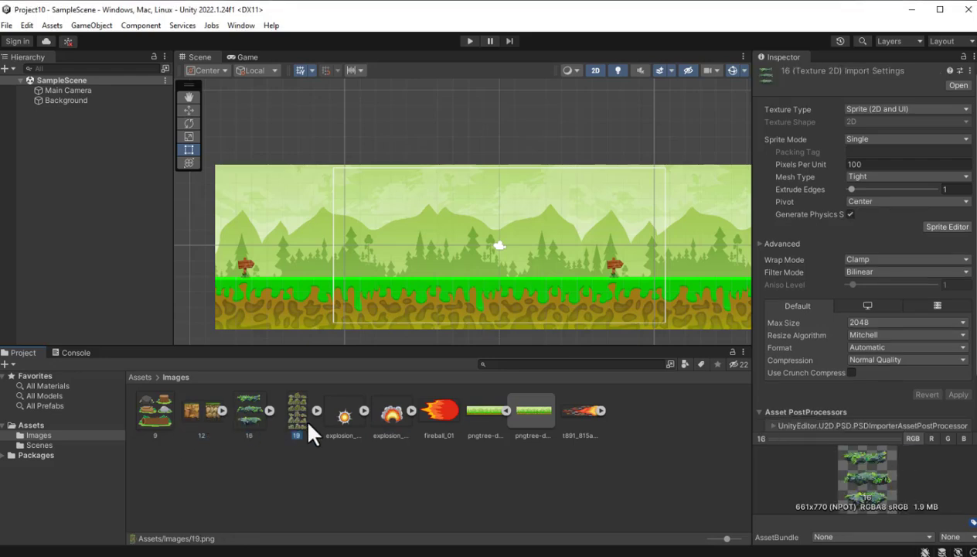
{"action": "left_click", "coordinate": [159, 414]}
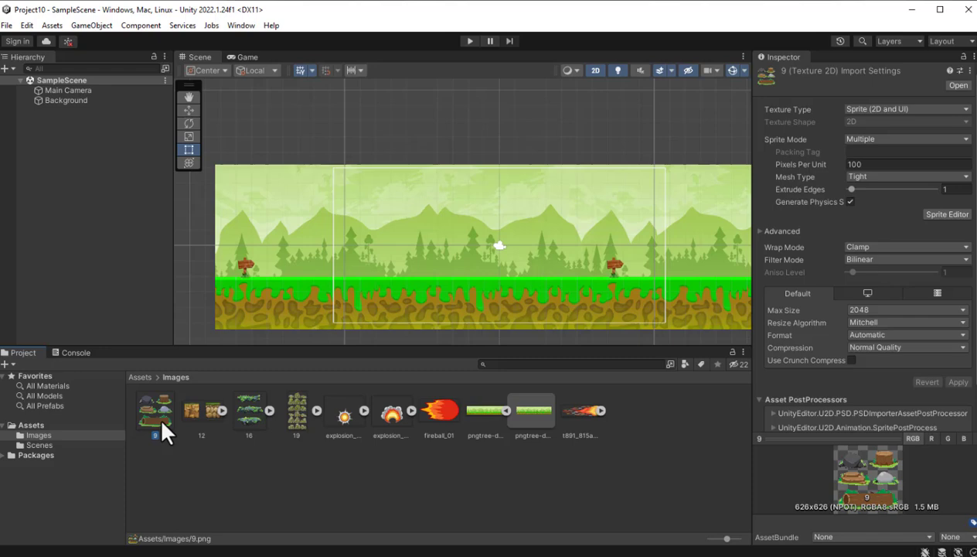
{"action": "left_click", "coordinate": [299, 422]}
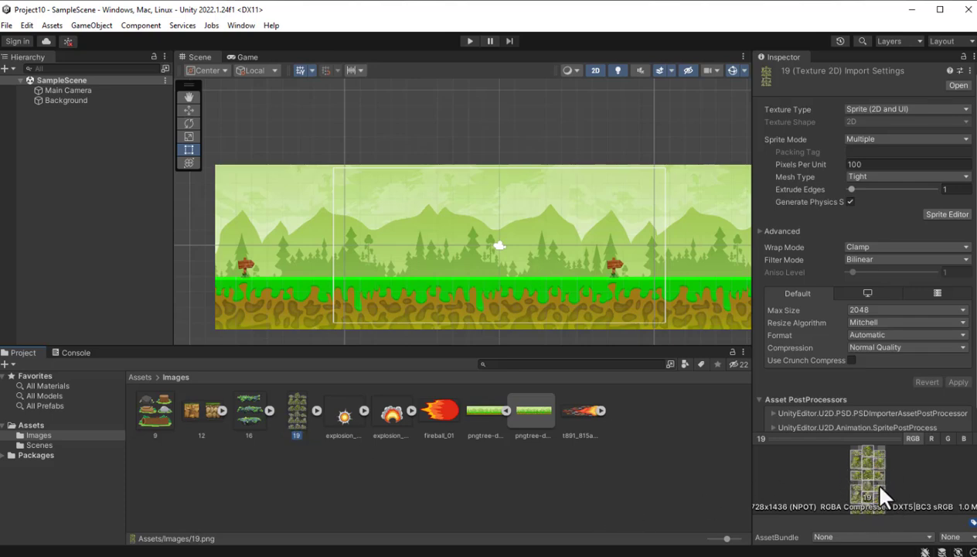
- Expand images 19 and 16 in the Images folder to compare the sprites each contains
{"action": "left_click", "coordinate": [317, 410]}
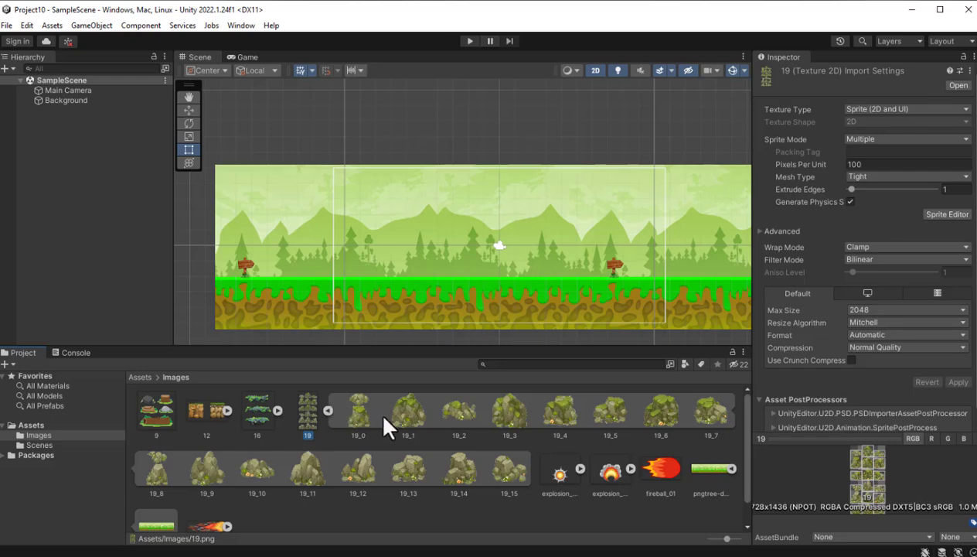
{"action": "left_click", "coordinate": [325, 410]}
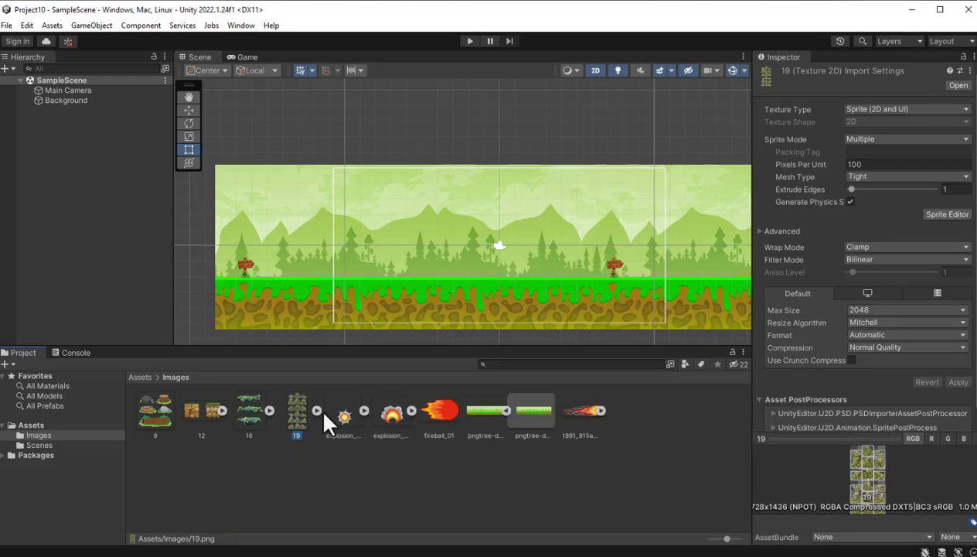
{"action": "left_click", "coordinate": [272, 411]}
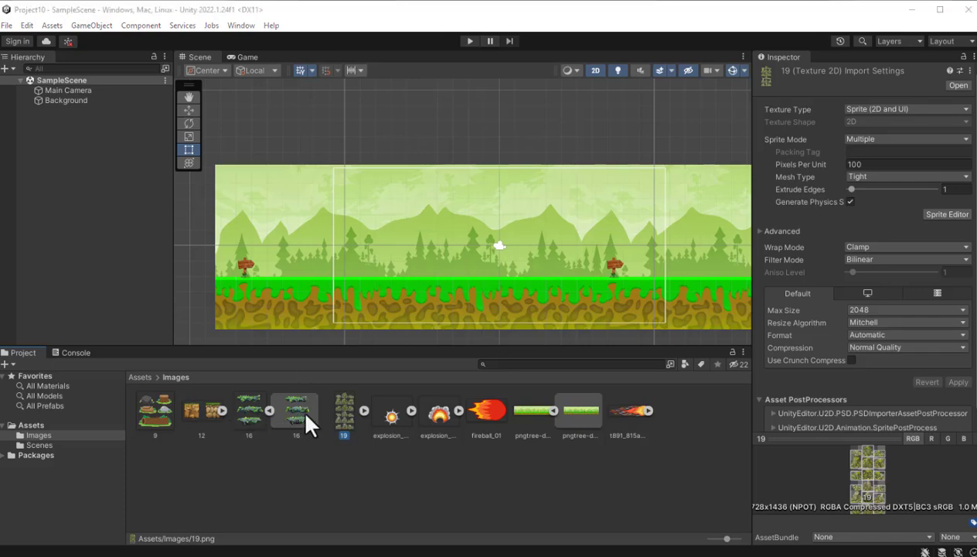
- Try placing the single rock sprite 19_0 from image 19 on the scene's background, and undo the placement
{"action": "left_click", "coordinate": [363, 411]}
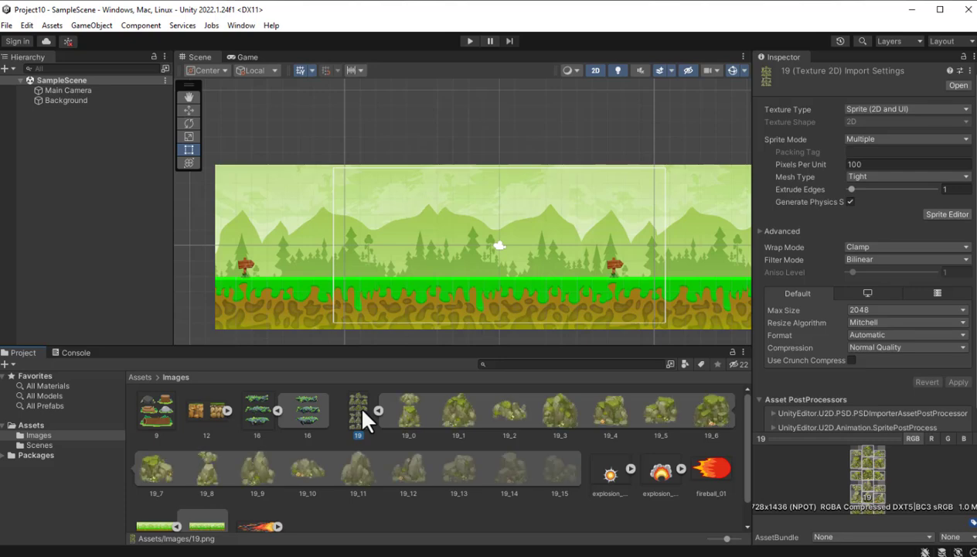
{"action": "left_click_drag", "start_coordinate": [394, 410], "coordinate": [412, 269]}
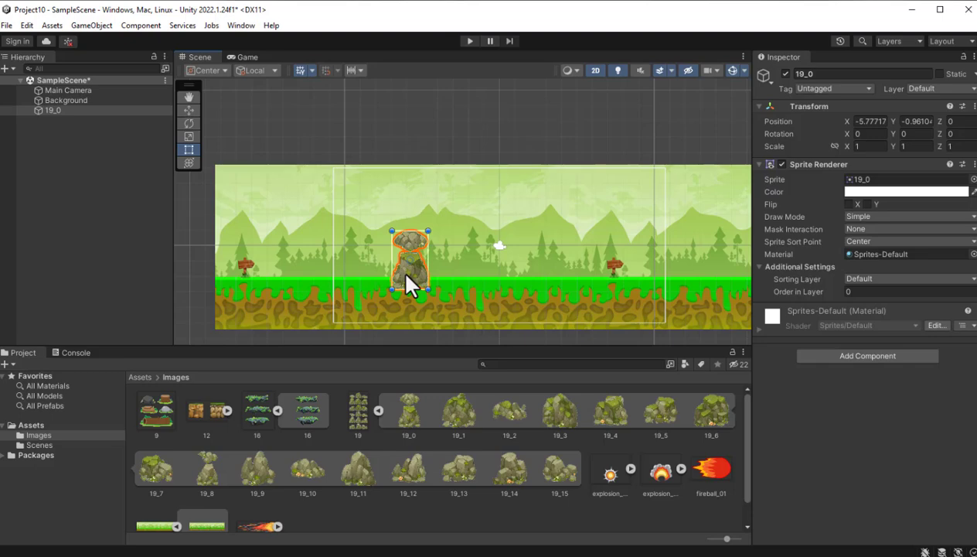
{"action": "key", "text": "ctrl+z"}
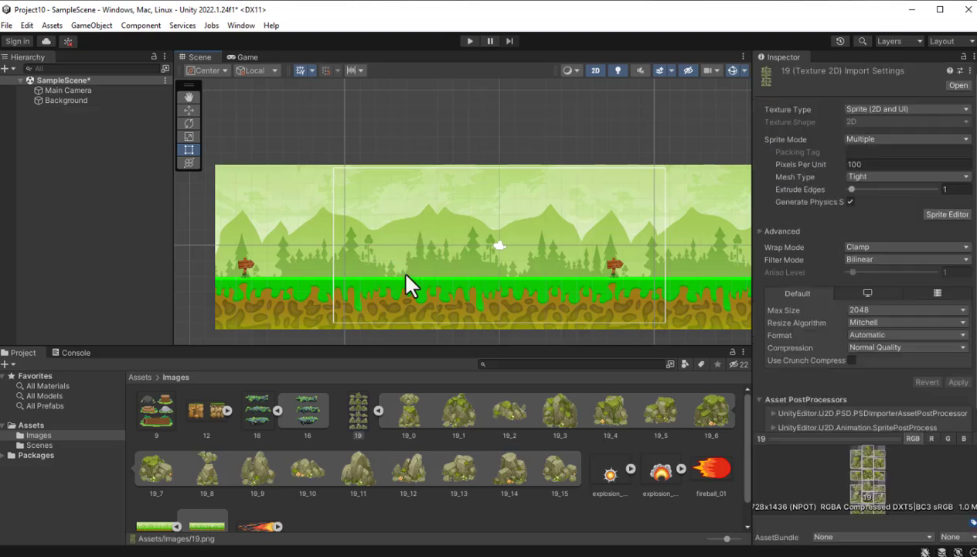
- Try placing image 16 over the background's upper-left corner in the scene, undo the placement and collapse image 19's sprites
{"action": "left_click", "coordinate": [251, 410]}
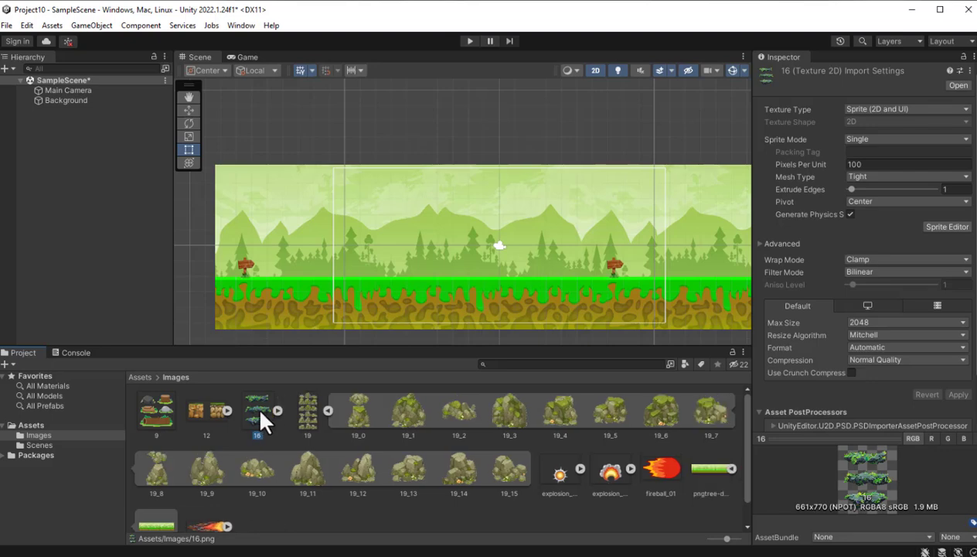
{"action": "left_click_drag", "start_coordinate": [261, 412], "coordinate": [274, 165]}
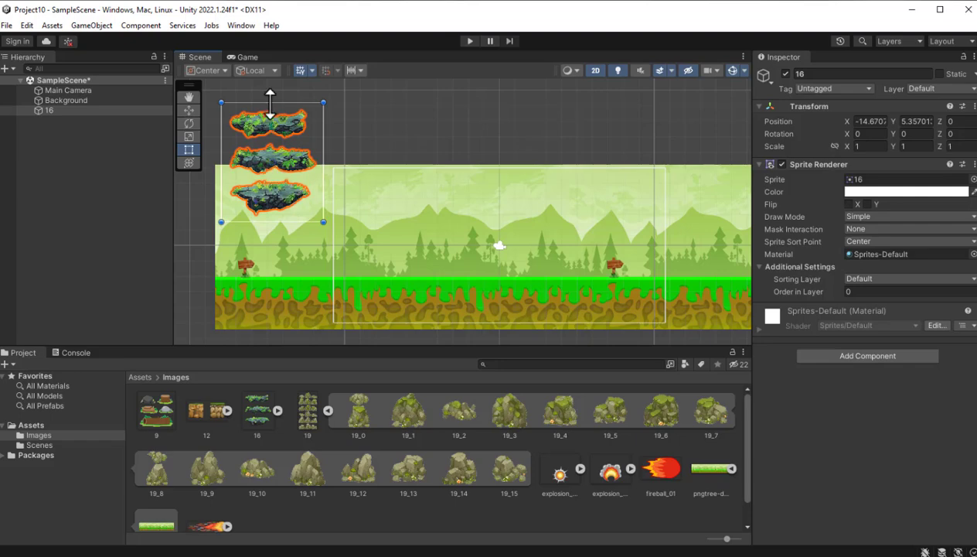
{"action": "left_click", "coordinate": [51, 109]}
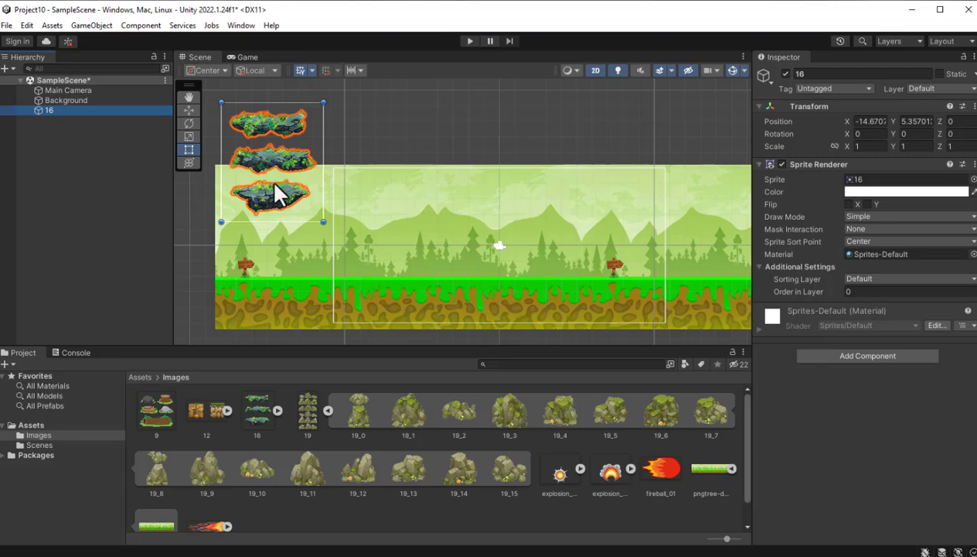
{"action": "key", "text": "ctrl+z"}
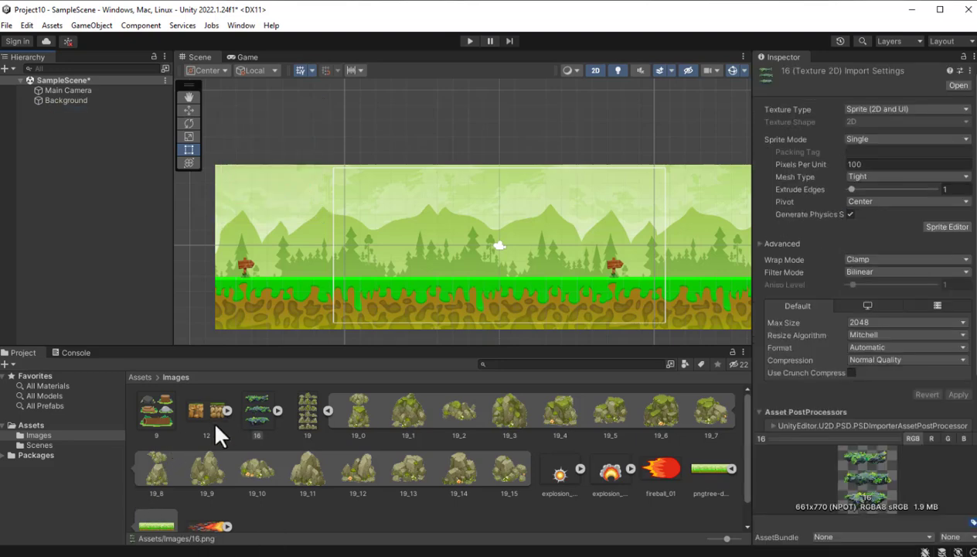
{"action": "left_click", "coordinate": [328, 410]}
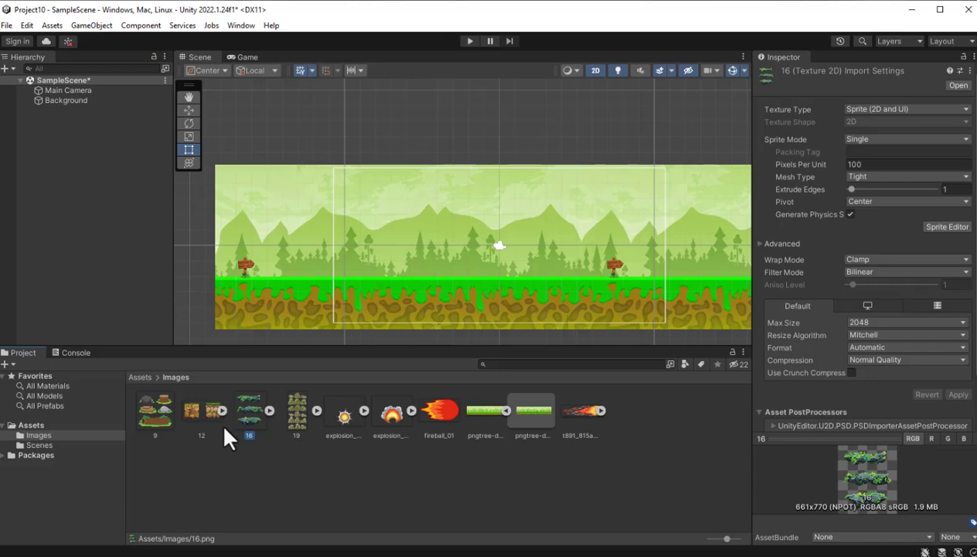
- Set image 16's Sprite Mode to Multiple and open the image in the Sprite Editor, applying the import settings
{"action": "left_click", "coordinate": [147, 414]}
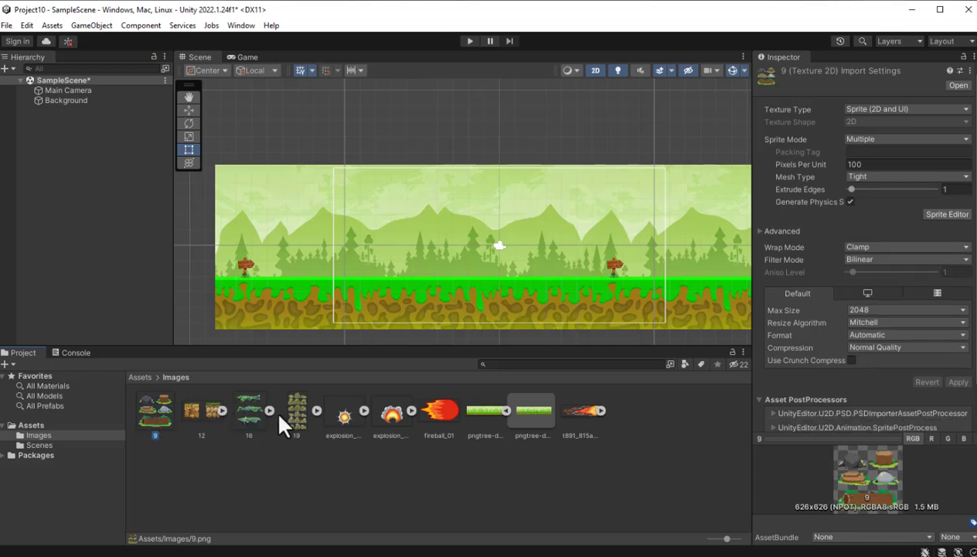
{"action": "left_click", "coordinate": [249, 413]}
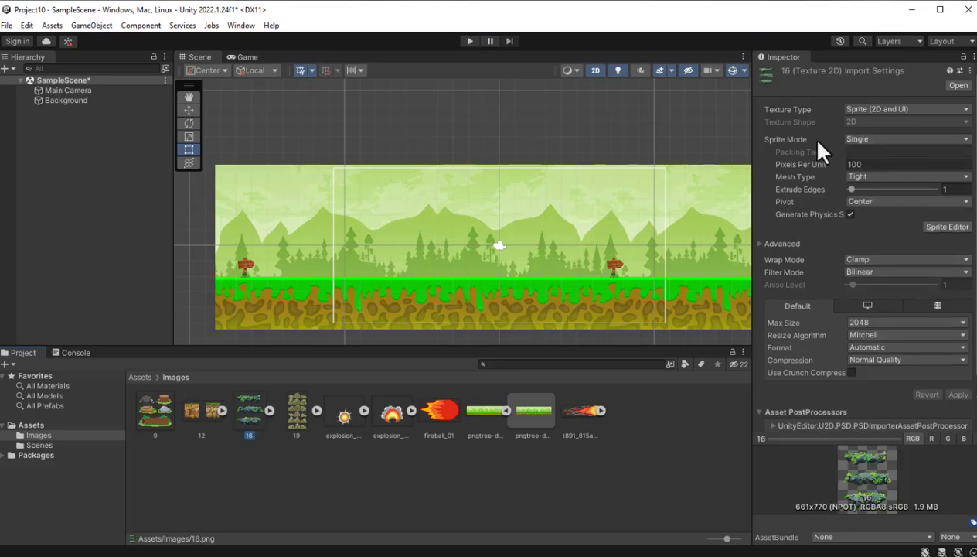
{"action": "left_click", "coordinate": [964, 141]}
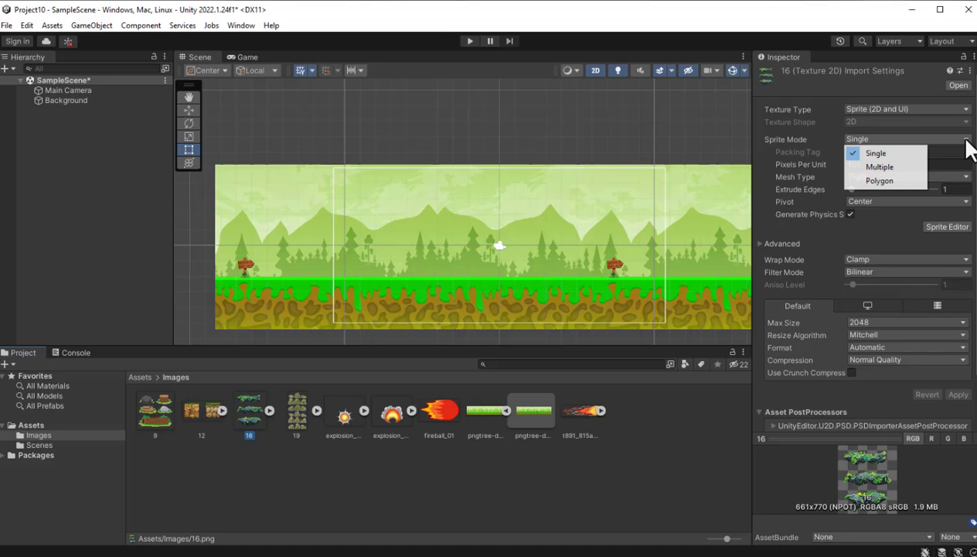
{"action": "left_click", "coordinate": [899, 168]}
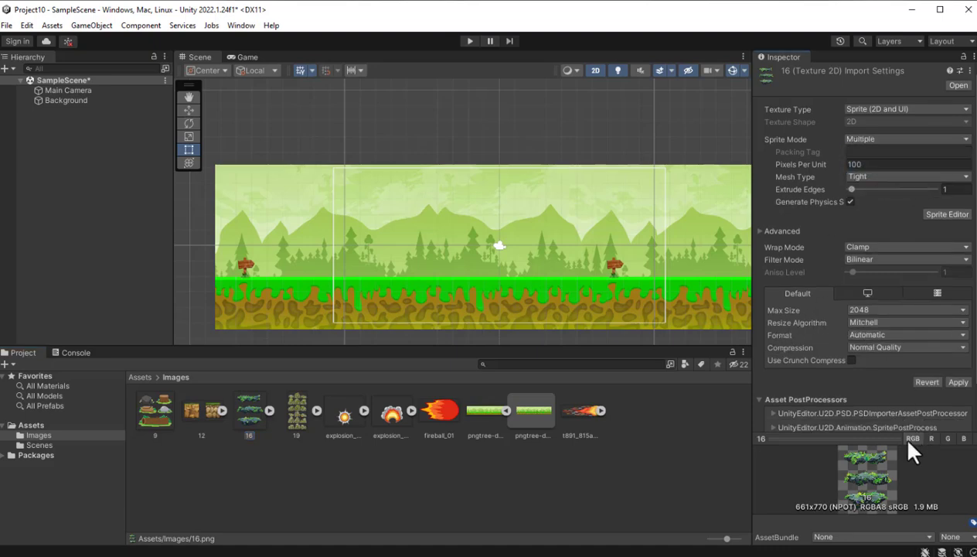
{"action": "left_click", "coordinate": [945, 216]}
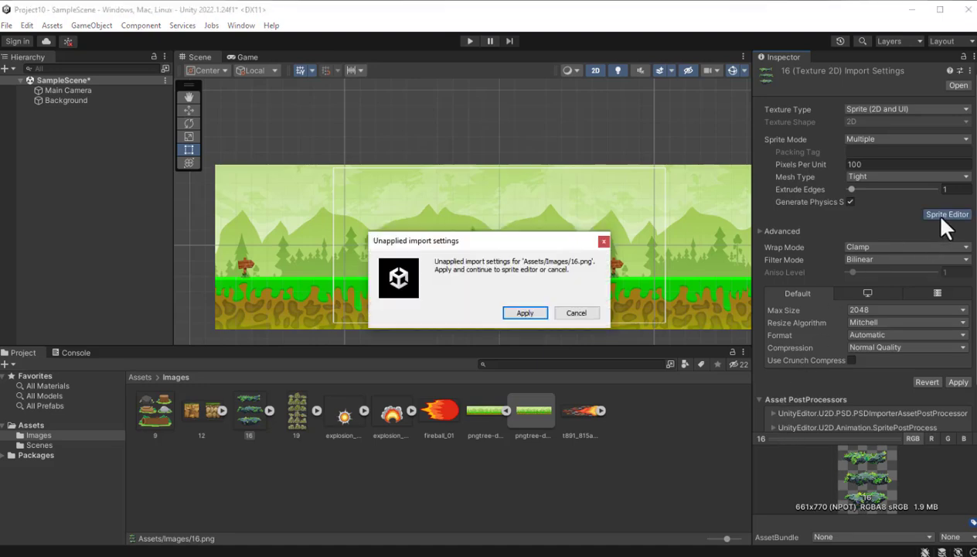
{"action": "left_click", "coordinate": [519, 313]}
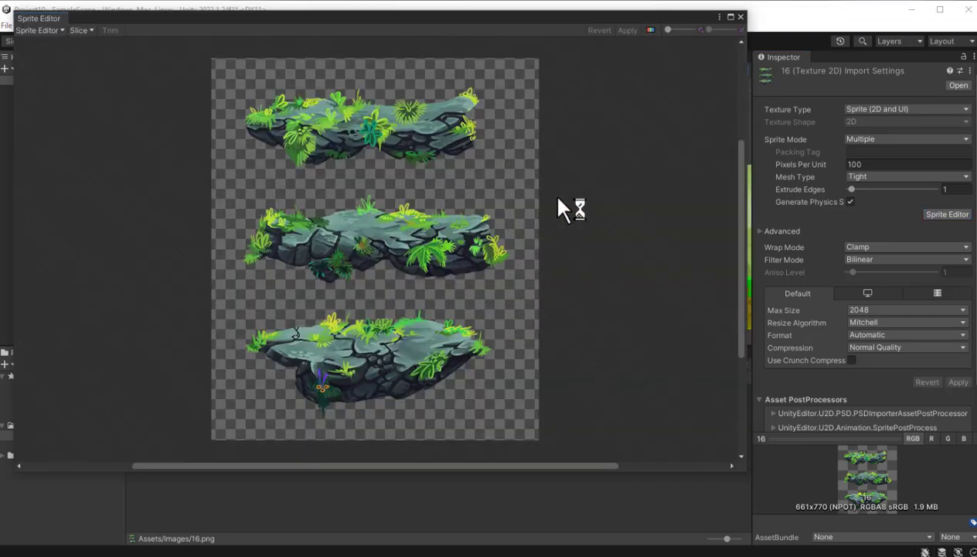
- Review the slice types and slice image 16 with Type Automatic, Pivot Center and Method Delete Existing
{"action": "left_click", "coordinate": [80, 30]}
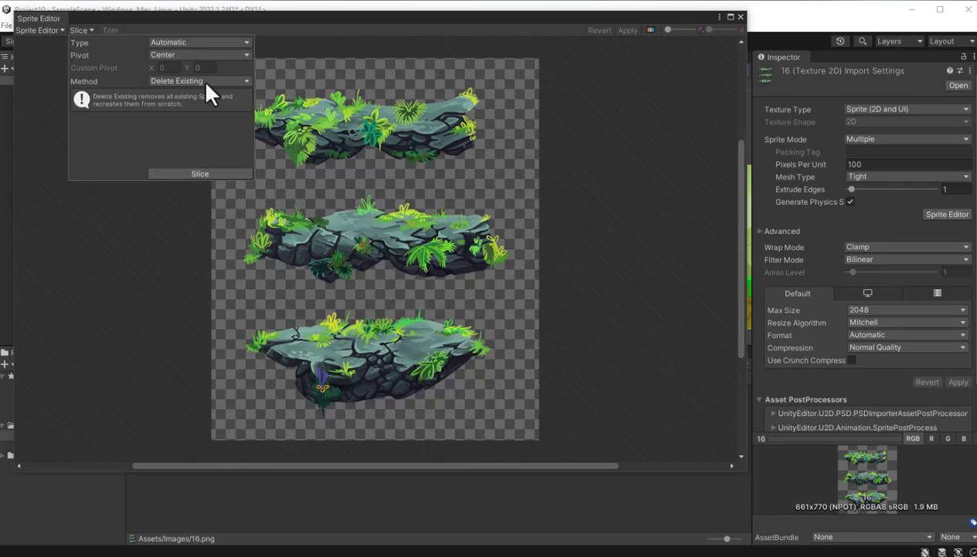
{"action": "left_click", "coordinate": [246, 42]}
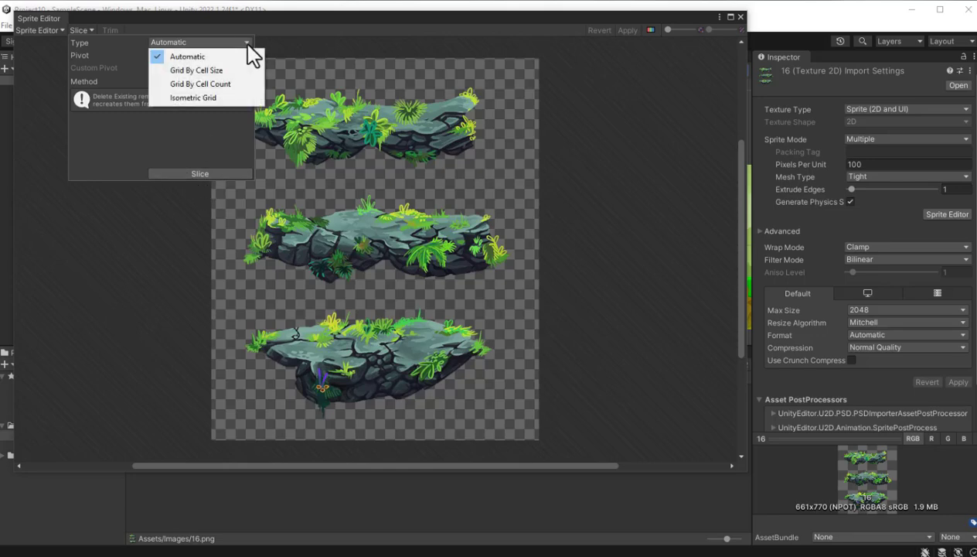
{"action": "left_click", "coordinate": [200, 56]}
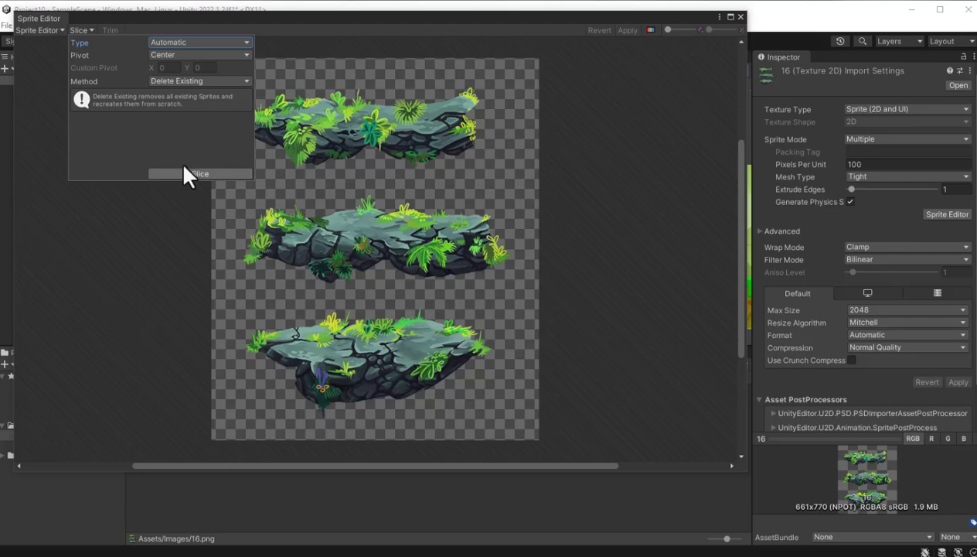
{"action": "left_click", "coordinate": [246, 43]}
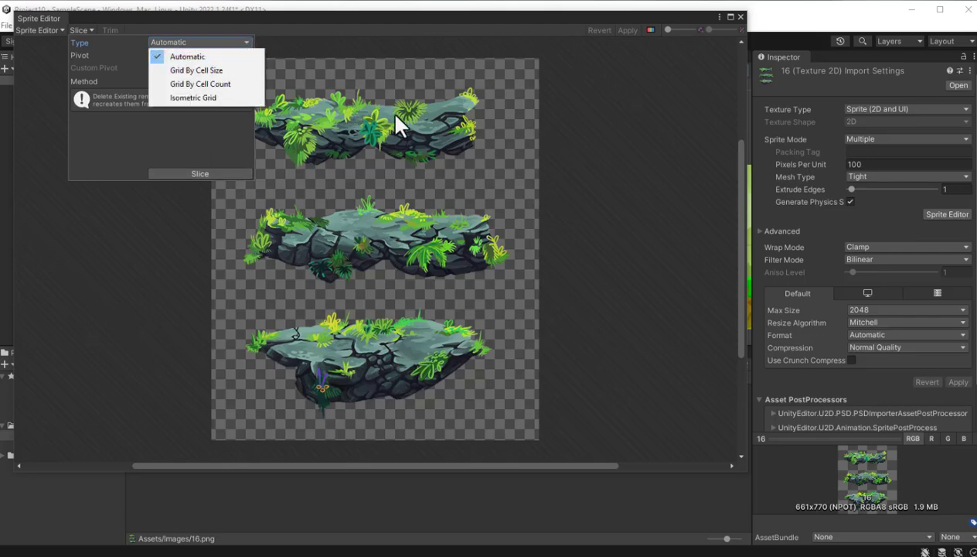
{"action": "left_click", "coordinate": [205, 172]}
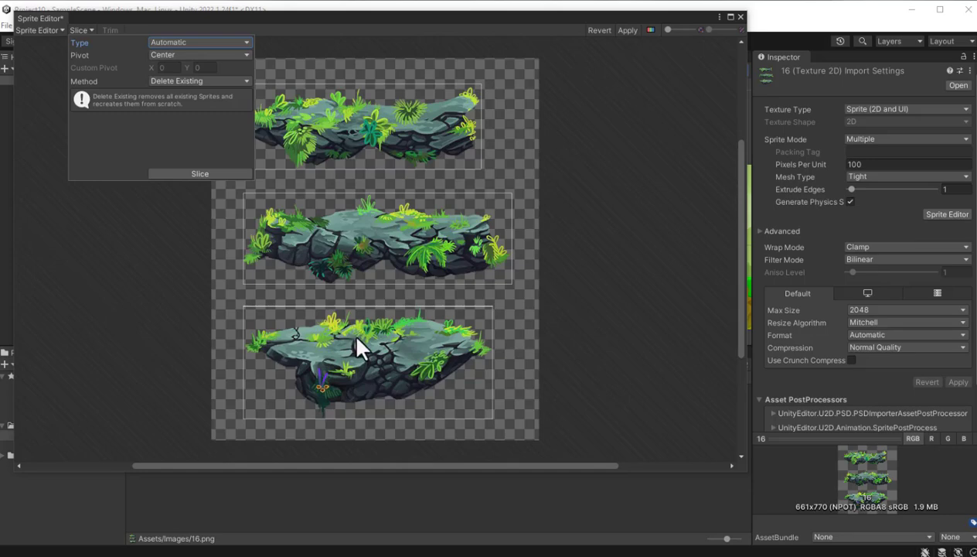
- Apply image 16's slicing, close the Sprite Editor and expand the image's sliced sprites in the Images folder
{"action": "left_click", "coordinate": [628, 32]}
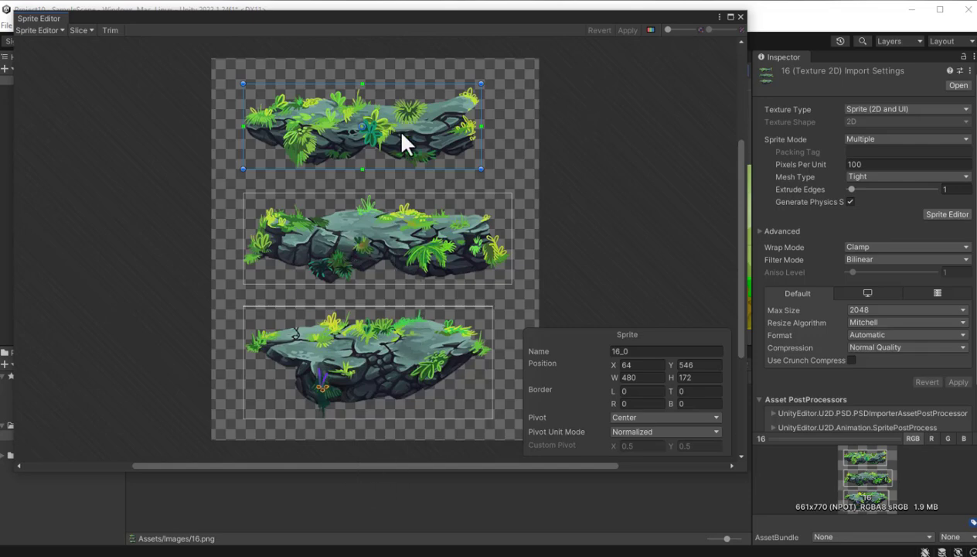
{"action": "left_click", "coordinate": [740, 17]}
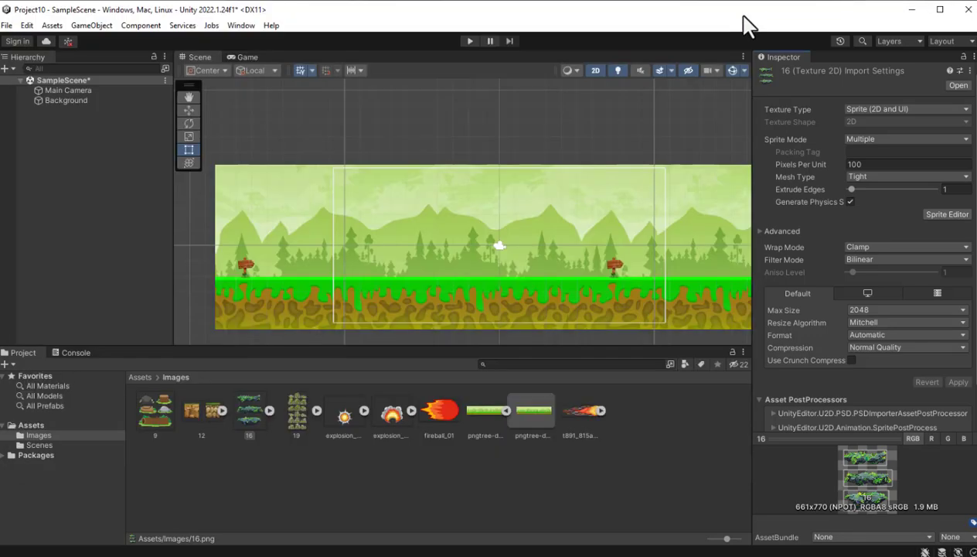
{"action": "left_click", "coordinate": [254, 420]}
{"action": "left_click", "coordinate": [270, 411]}
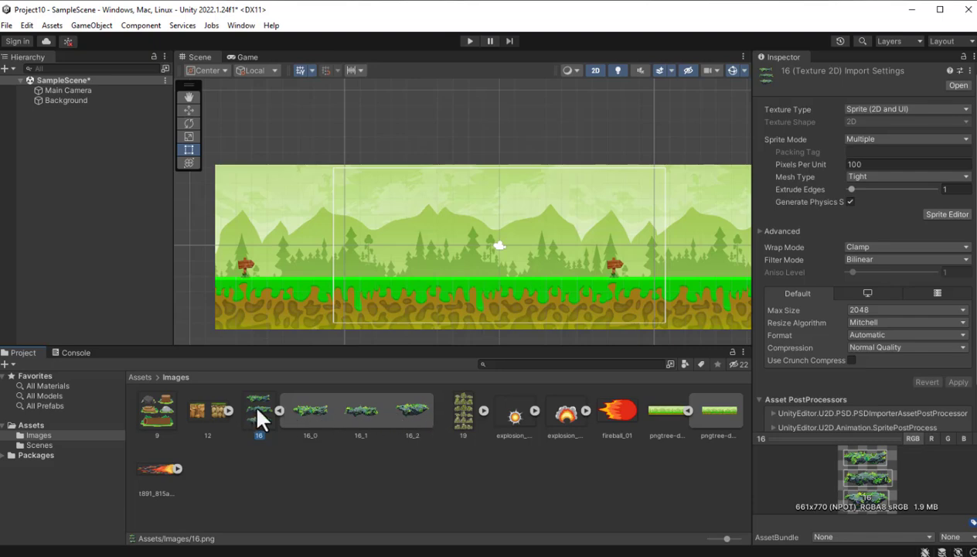
- Place sprite 16_0 near the background's left signpost at about X -12.4, Y -1.7, and set its Order in Layer to 1
{"action": "left_click", "coordinate": [303, 406]}
{"action": "left_click_drag", "start_coordinate": [303, 406], "coordinate": [309, 276]}
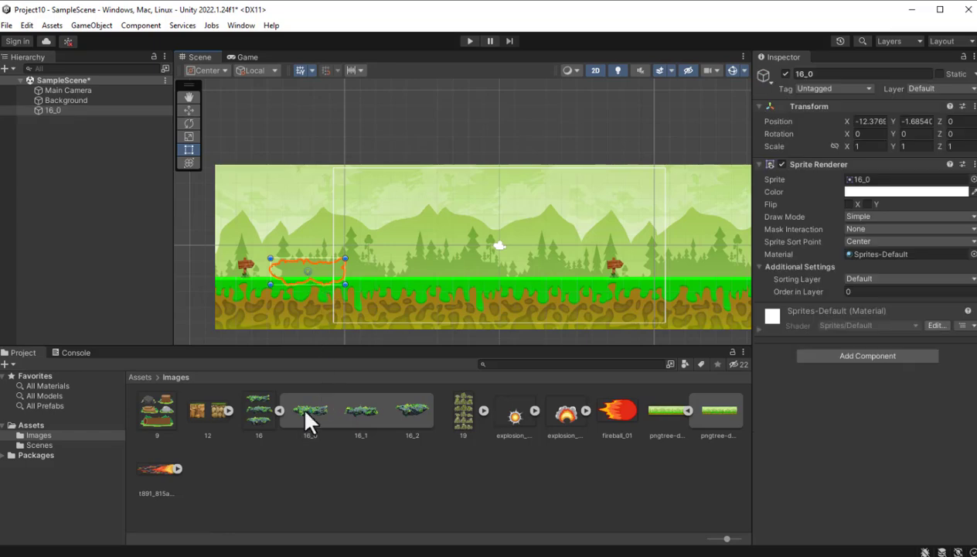
{"action": "left_click", "coordinate": [858, 292]}
{"action": "type", "text": "1"}
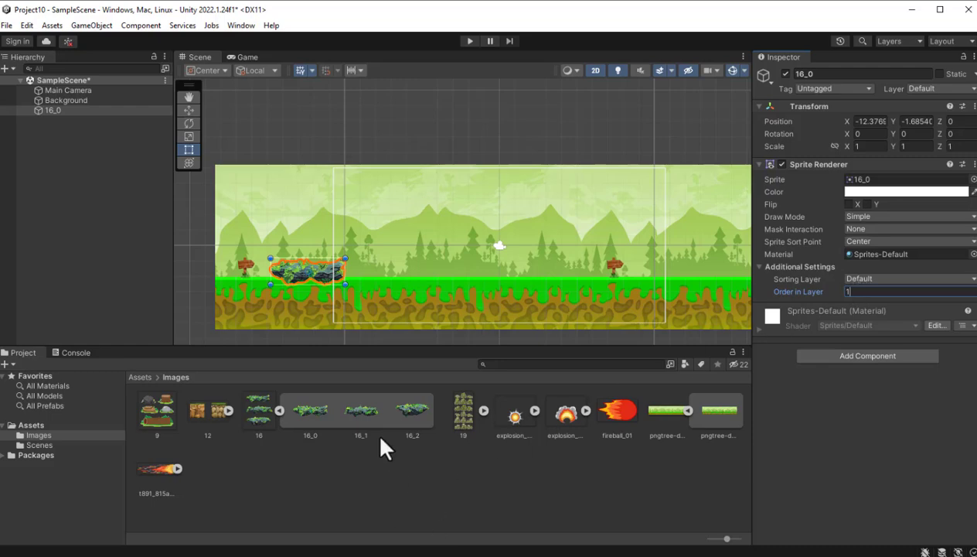
- Place sprites 16_1 at about X -3.6, Y -1.2 and 16_2 at about X 5.7, Y -1, each with Order in Layer 1
{"action": "left_click", "coordinate": [368, 408]}
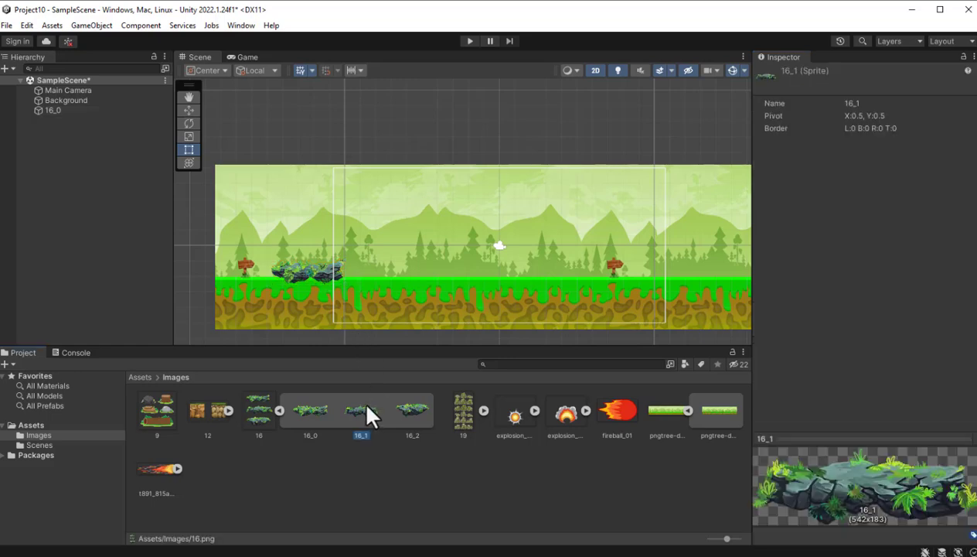
{"action": "left_click_drag", "start_coordinate": [368, 408], "coordinate": [444, 274]}
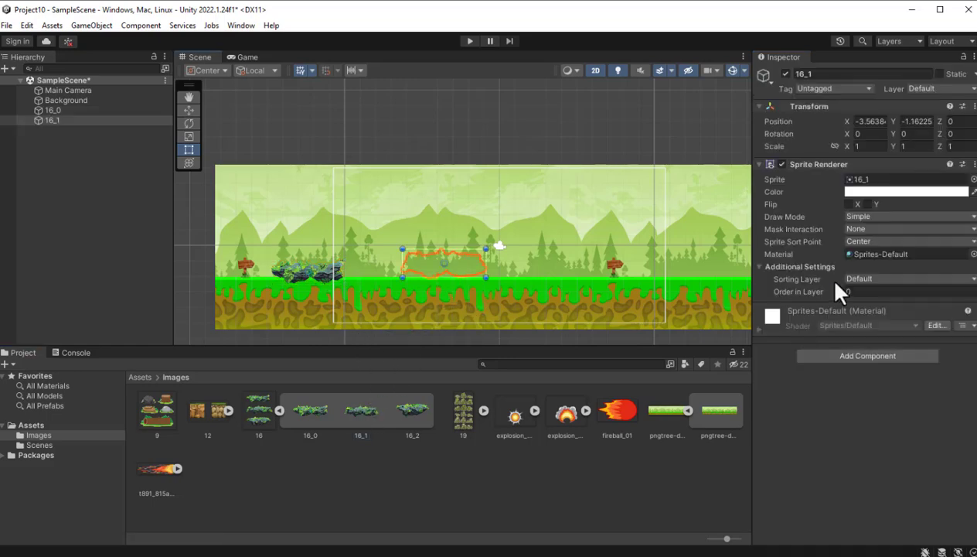
{"action": "type", "text": "1"}
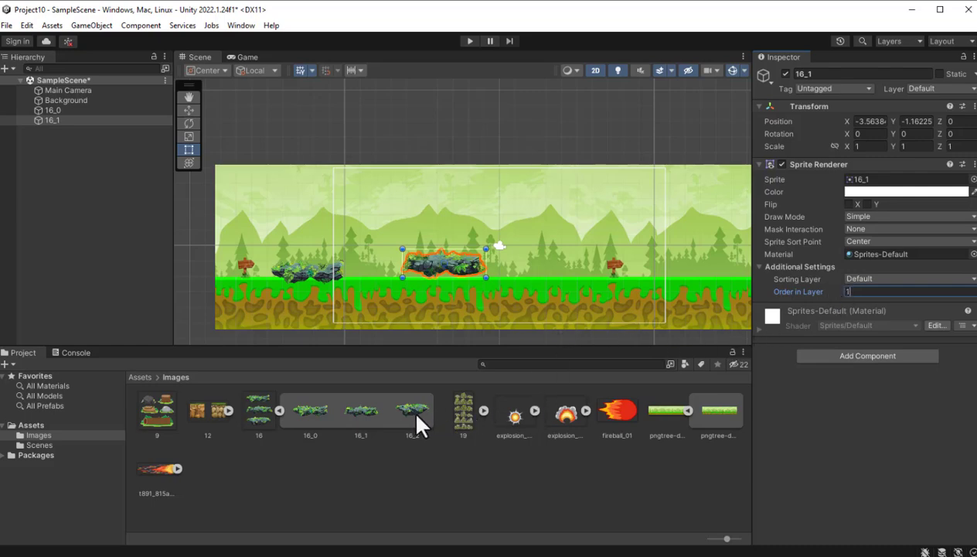
{"action": "left_click_drag", "start_coordinate": [416, 423], "coordinate": [588, 267]}
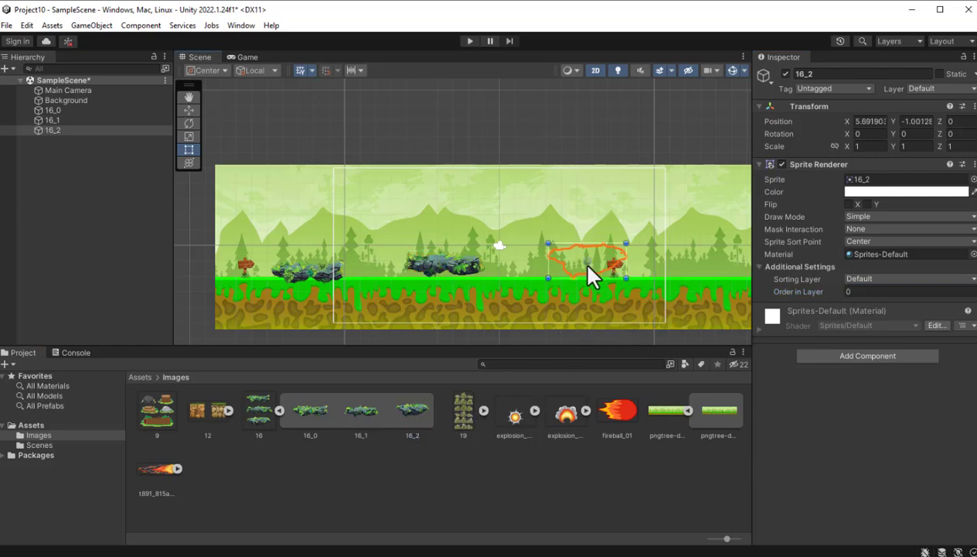
{"action": "left_click", "coordinate": [851, 292]}
{"action": "type", "text": "1"}
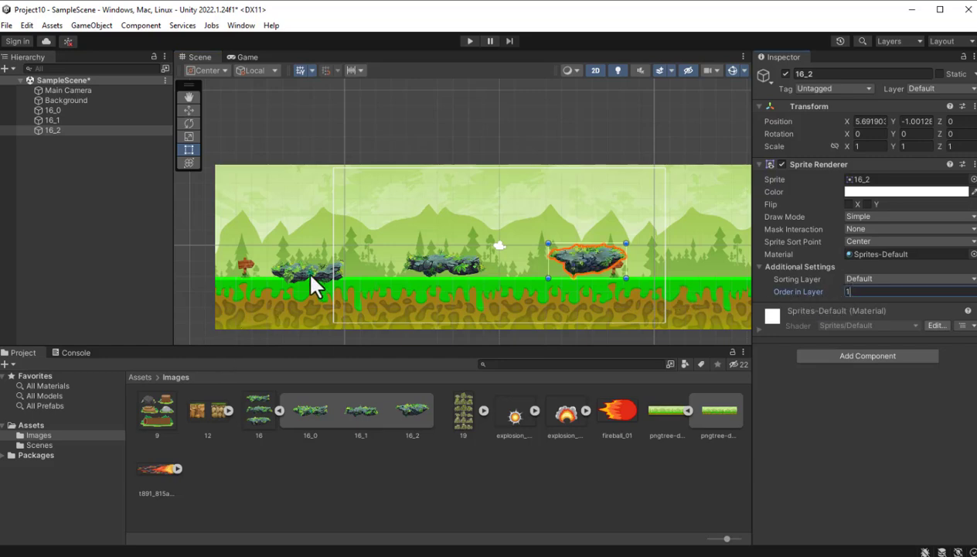
- Spread the three rock platforms along the green ground line within the camera frame, 16_1 at about X 0, Y -1.9 and 16_2 at about X 8, Y -2
{"action": "left_click", "coordinate": [369, 282]}
{"action": "left_click", "coordinate": [297, 271]}
{"action": "left_click_drag", "start_coordinate": [297, 271], "coordinate": [362, 265]}
{"action": "left_click", "coordinate": [461, 263]}
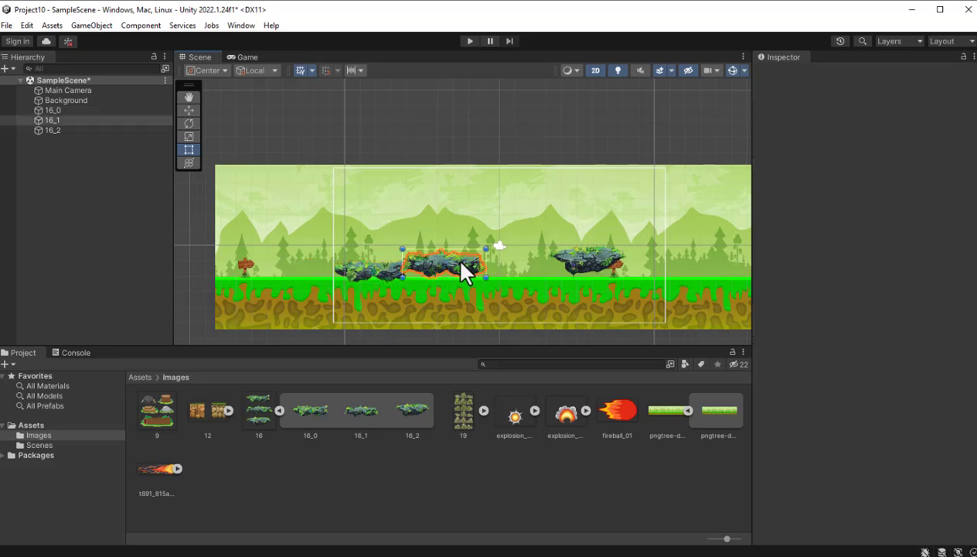
{"action": "left_click_drag", "start_coordinate": [461, 264], "coordinate": [508, 280]}
{"action": "left_click", "coordinate": [588, 269]}
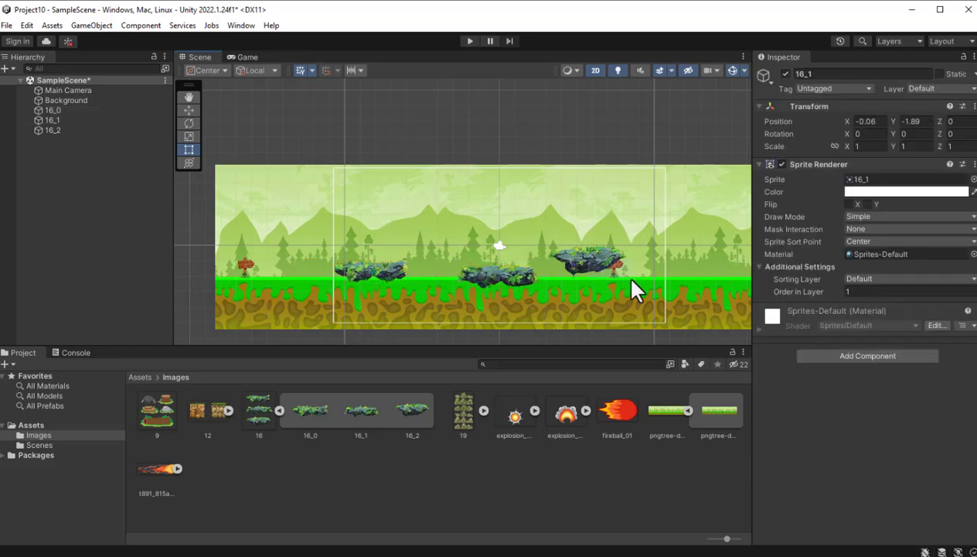
{"action": "left_click_drag", "start_coordinate": [586, 255], "coordinate": [631, 276]}
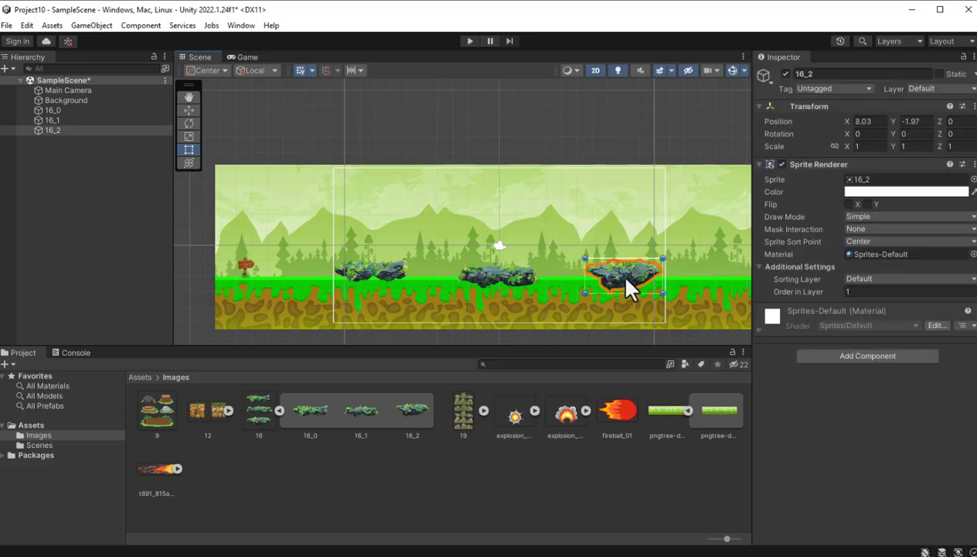
- Set image 12's Sprite Mode to Multiple and open the image in the Sprite Editor, applying the import settings
{"action": "left_click", "coordinate": [153, 427]}
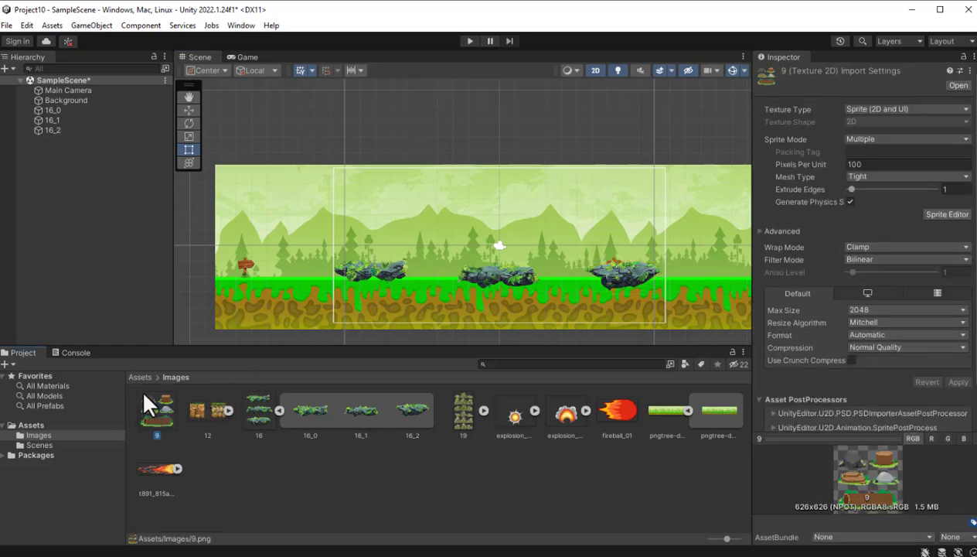
{"action": "left_click", "coordinate": [224, 408]}
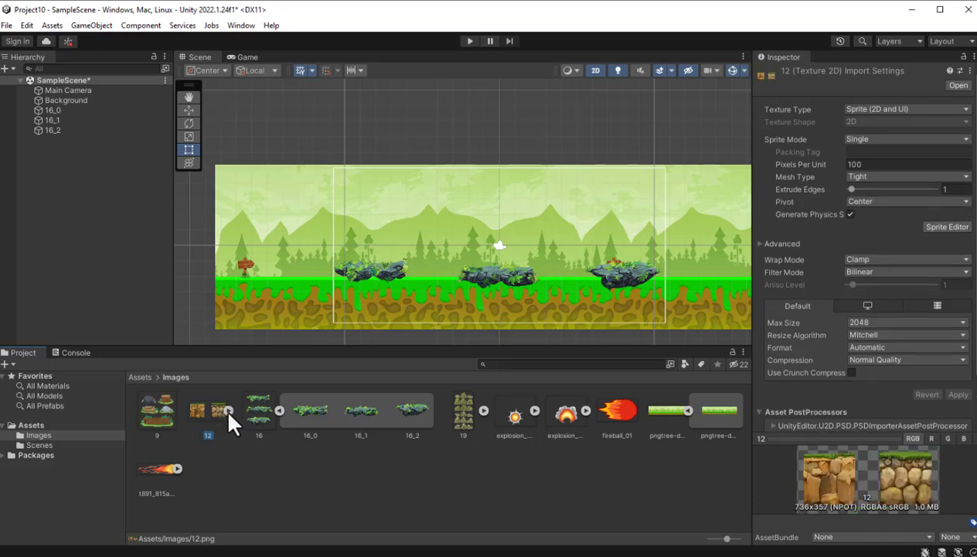
{"action": "left_click", "coordinate": [965, 139]}
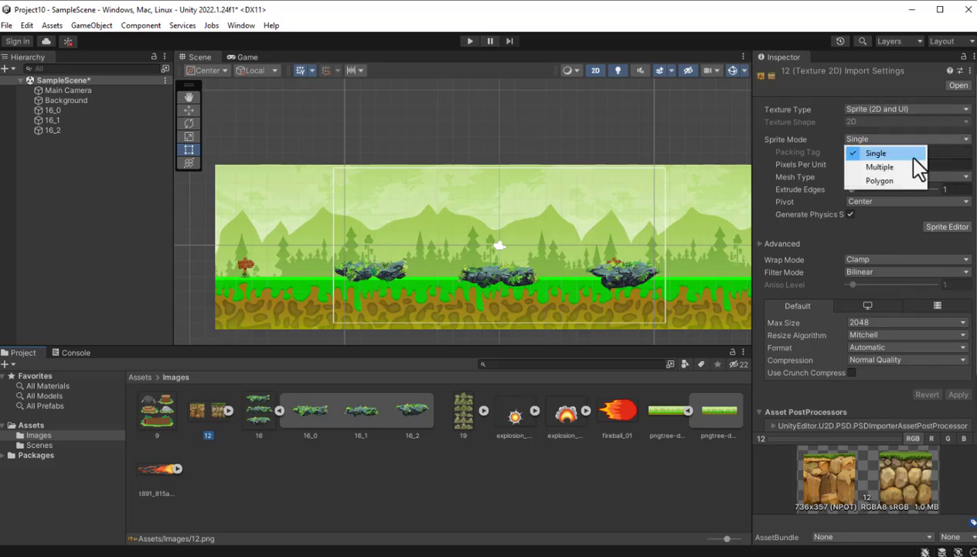
{"action": "left_click", "coordinate": [877, 166]}
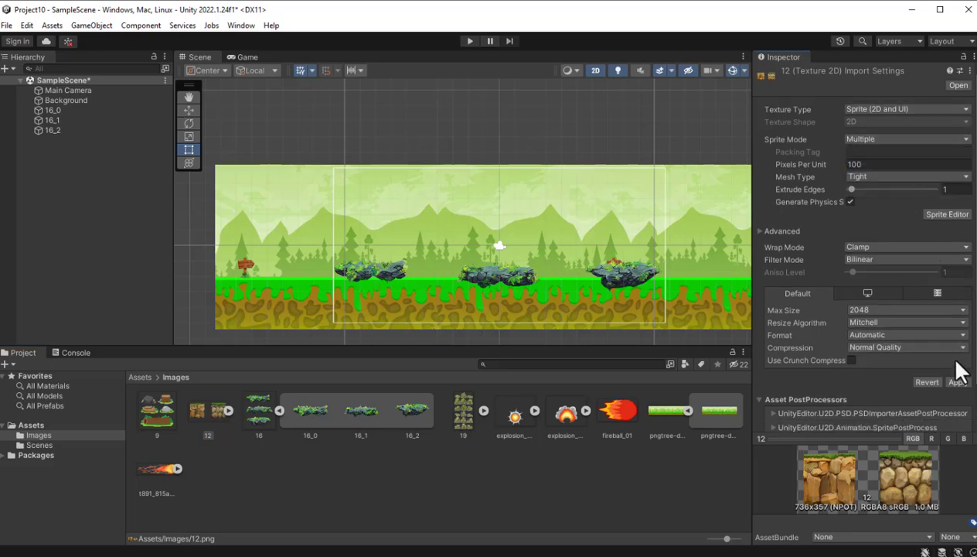
{"action": "left_click", "coordinate": [948, 216]}
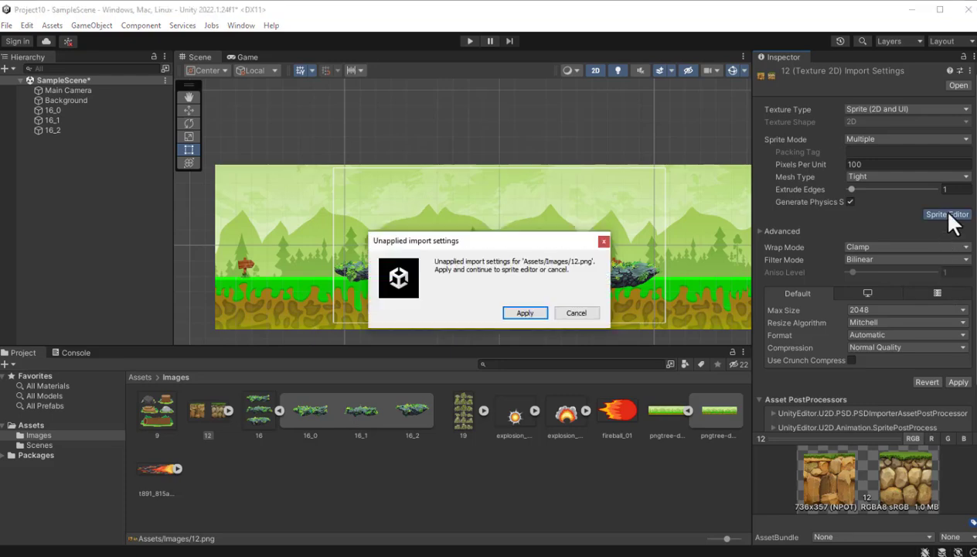
{"action": "left_click", "coordinate": [532, 312]}
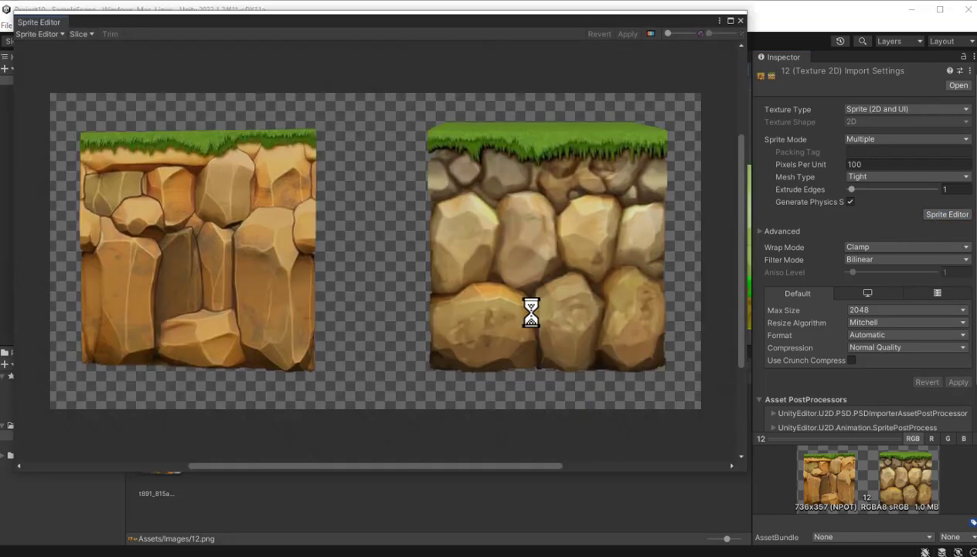
- Slice image 12 with Type Automatic, Pivot Center and Method Delete Existing, apply it, and expand the resulting sprites in the Images folder
{"action": "left_click", "coordinate": [80, 31]}
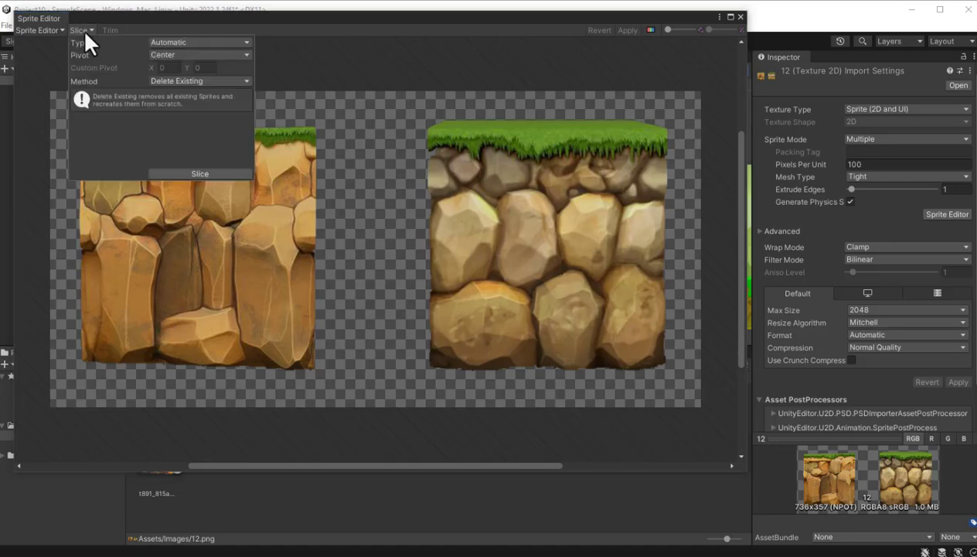
{"action": "left_click", "coordinate": [189, 170]}
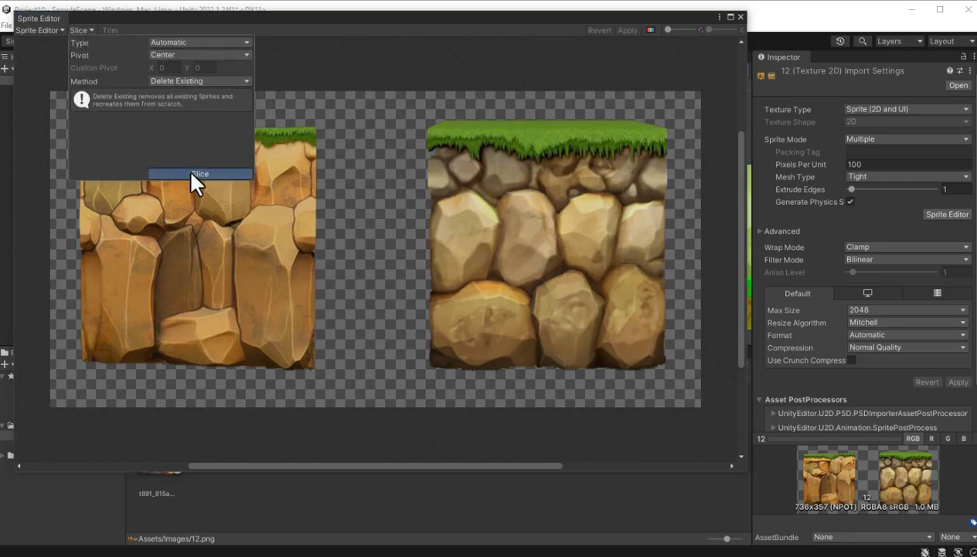
{"action": "left_click", "coordinate": [636, 30]}
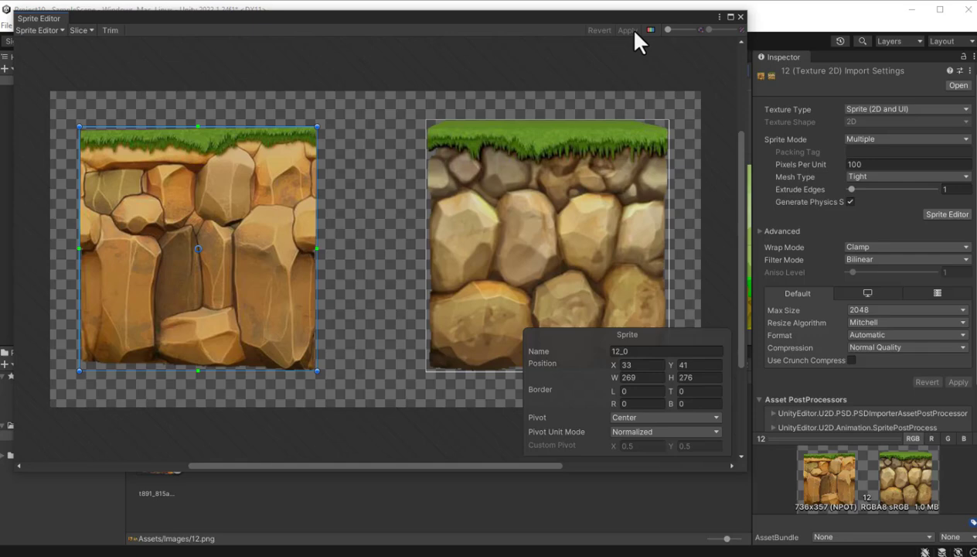
{"action": "left_click", "coordinate": [740, 17]}
{"action": "left_click", "coordinate": [225, 410]}
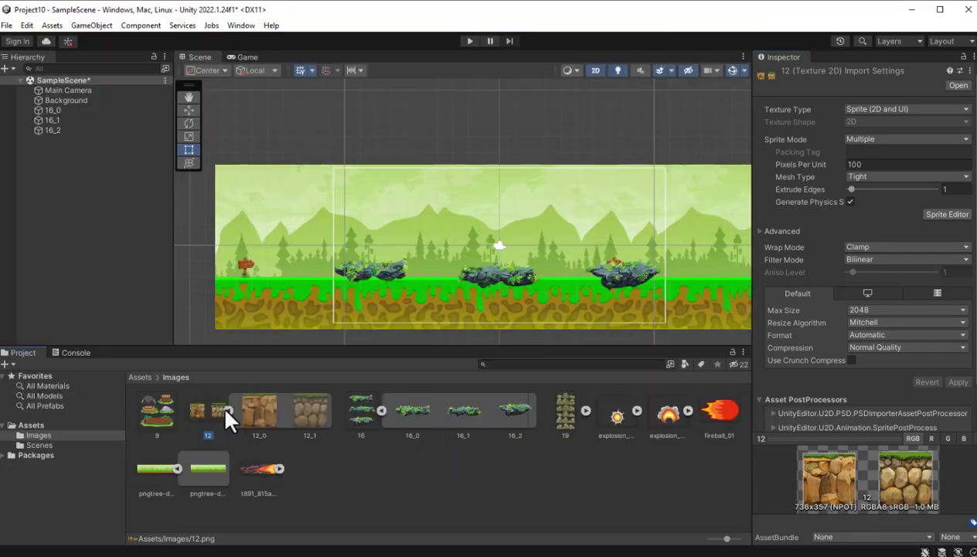
- Try placing the block sprites 12_0 and 12_1 between the rock platforms in the scene, and undo both placements
{"action": "left_click_drag", "start_coordinate": [253, 413], "coordinate": [568, 292]}
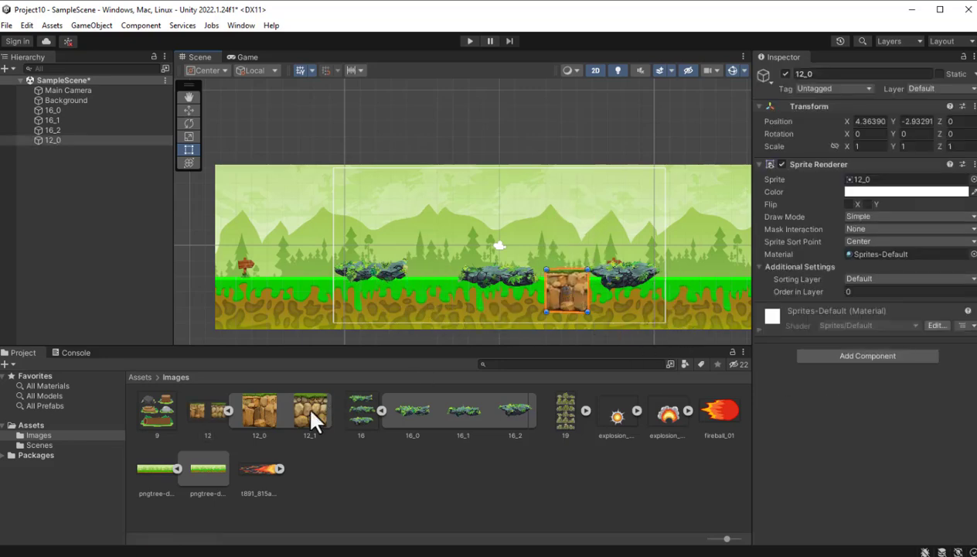
{"action": "left_click", "coordinate": [310, 413]}
{"action": "left_click_drag", "start_coordinate": [310, 413], "coordinate": [439, 287]}
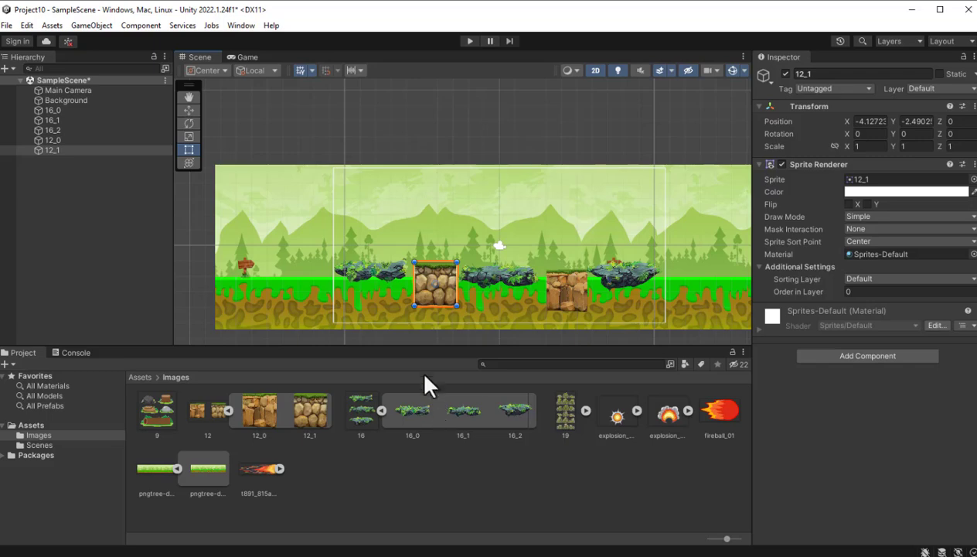
{"action": "key", "text": "ctrl+z"}
{"action": "key", "text": "ctrl+z"}
{"action": "key", "text": "ctrl+z"}
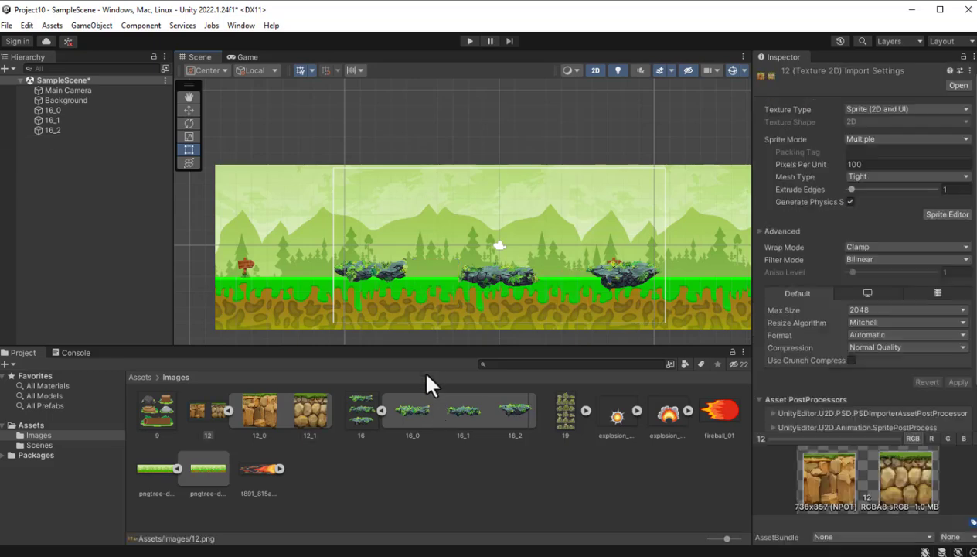
- Choose Multiple as image 9's Sprite Mode and open the image in the Sprite Editor
{"action": "left_click", "coordinate": [154, 423]}
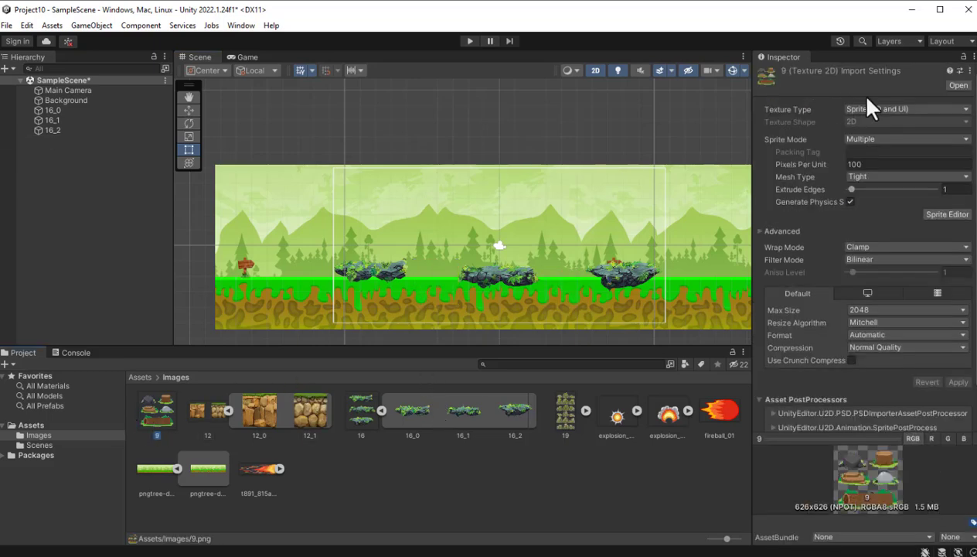
{"action": "left_click", "coordinate": [965, 140]}
{"action": "left_click", "coordinate": [897, 173]}
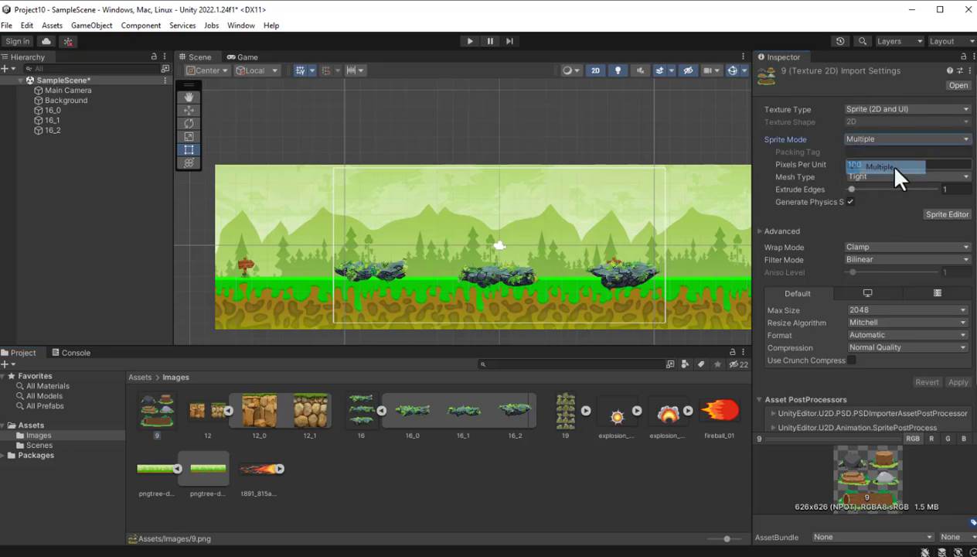
{"action": "left_click", "coordinate": [957, 216]}
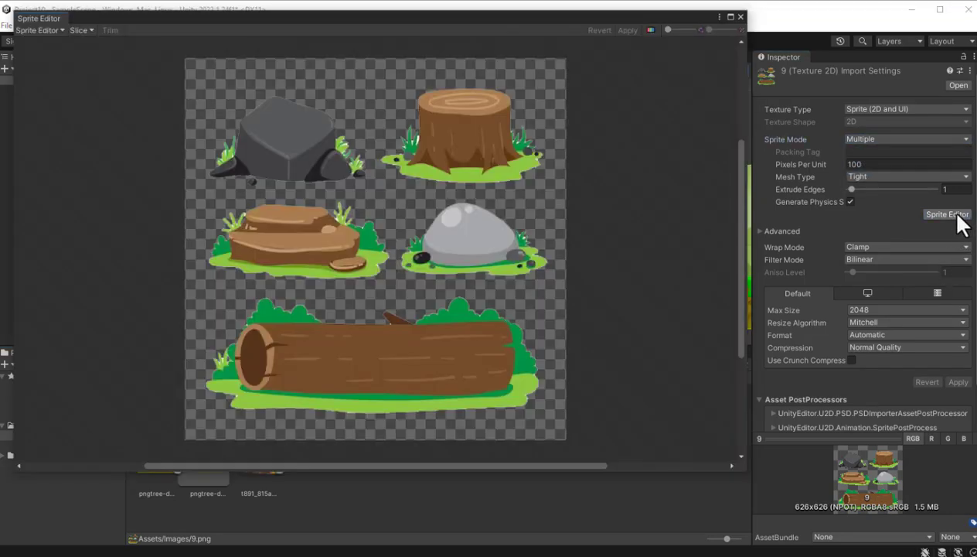
- Slice image 9 with Type Automatic, Pivot Center and Method Delete Existing, apply it, and expand the resulting sprites in the Images folder
{"action": "left_click", "coordinate": [80, 31]}
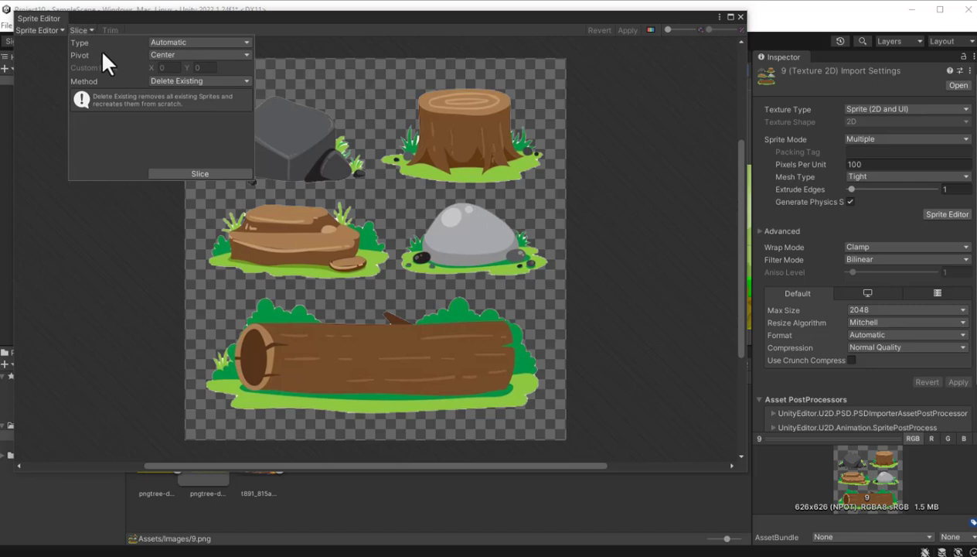
{"action": "left_click", "coordinate": [196, 169]}
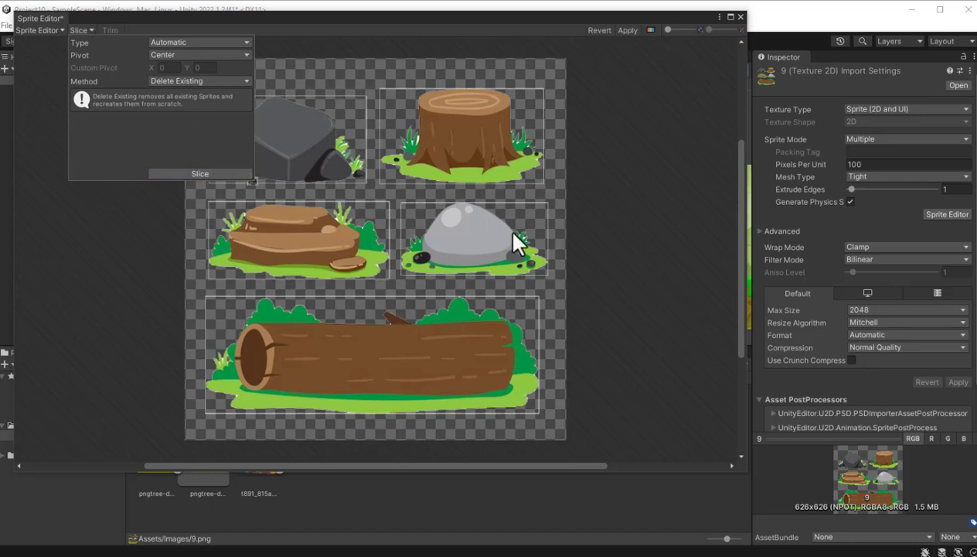
{"action": "left_click", "coordinate": [627, 31]}
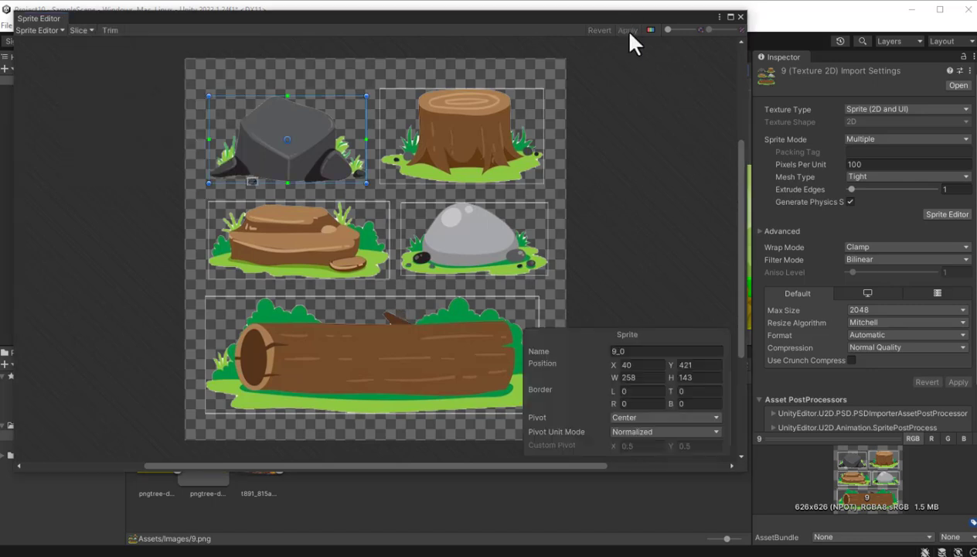
{"action": "left_click", "coordinate": [739, 15]}
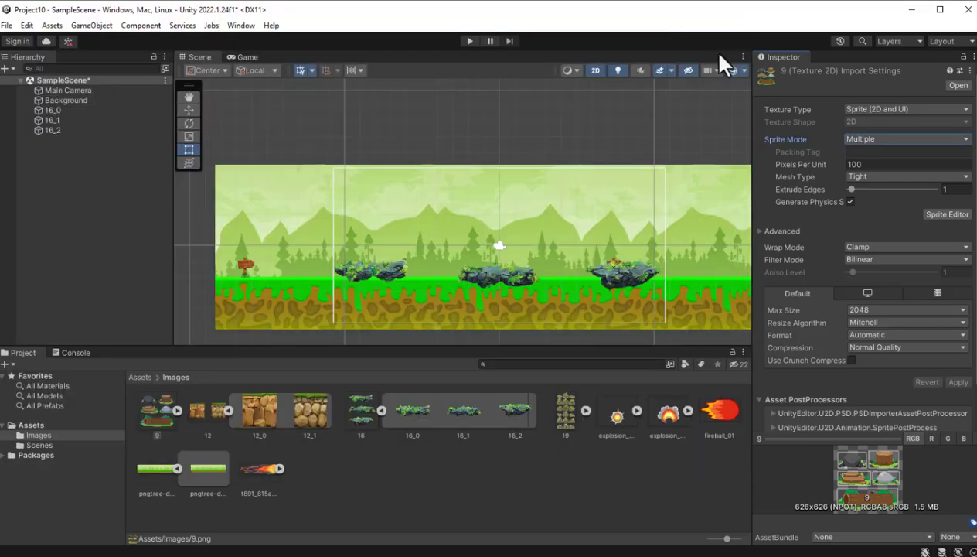
{"action": "left_click", "coordinate": [178, 410]}
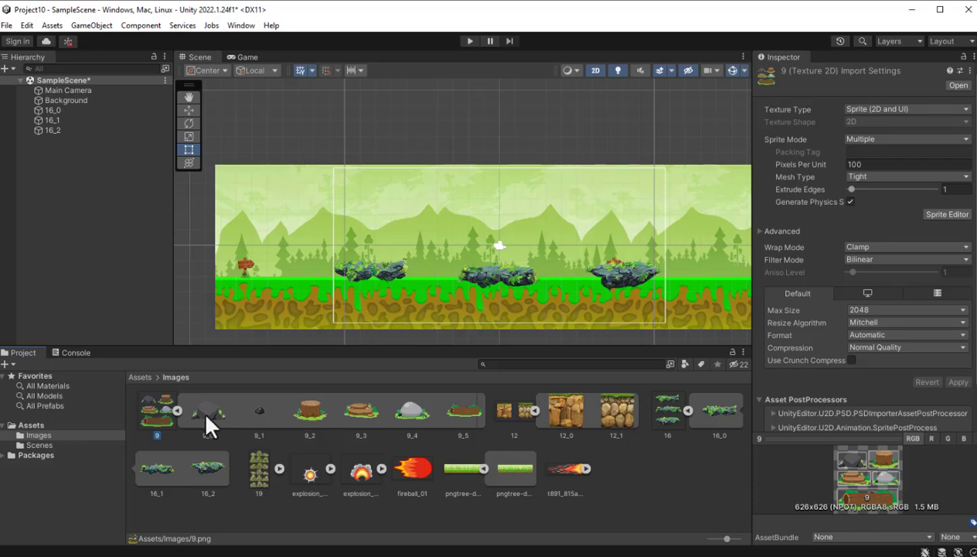
- Try placing sprites from image 9, including the rock 9_0 and the tree stump 9_2, on the ground between the platforms
{"action": "left_click_drag", "start_coordinate": [208, 419], "coordinate": [431, 316]}
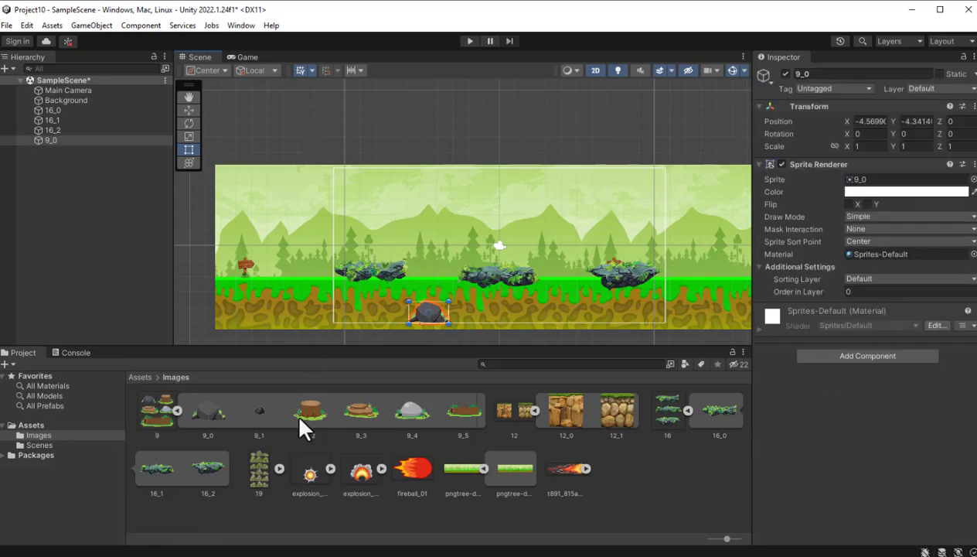
{"action": "left_click_drag", "start_coordinate": [301, 420], "coordinate": [563, 306]}
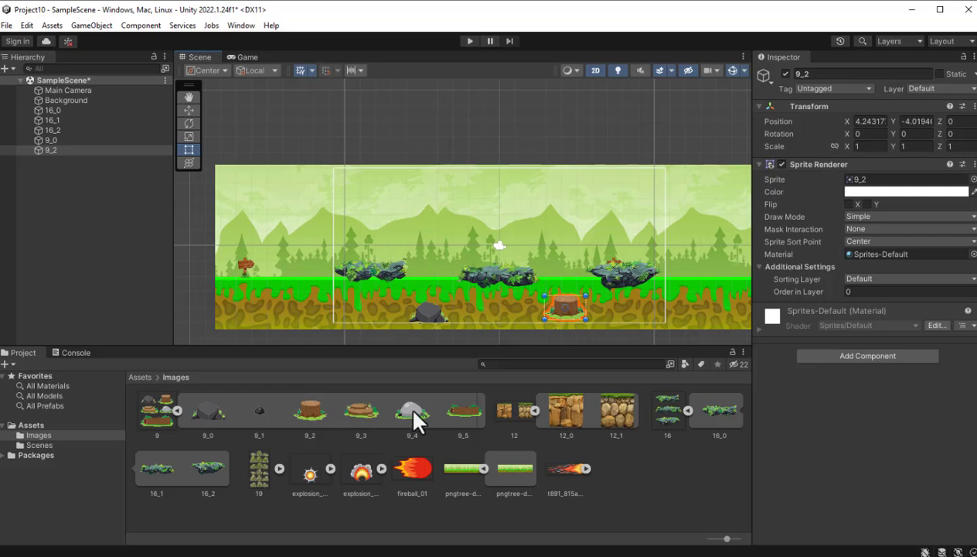
{"action": "left_click_drag", "start_coordinate": [455, 414], "coordinate": [432, 262]}
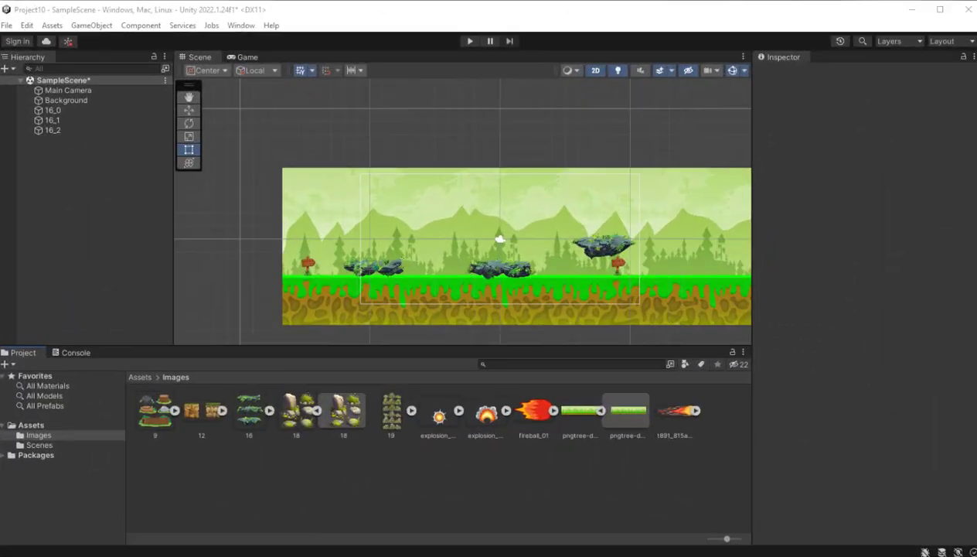
- Try placing the whole unsliced image 18 in the scene beside the background's left edge, and delete it
{"action": "left_click", "coordinate": [297, 413]}
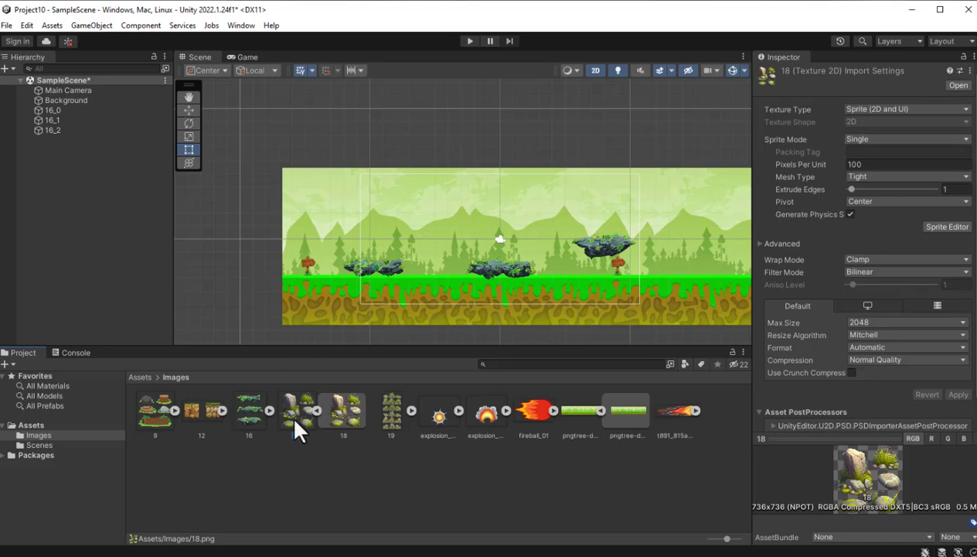
{"action": "left_click_drag", "start_coordinate": [289, 411], "coordinate": [239, 230]}
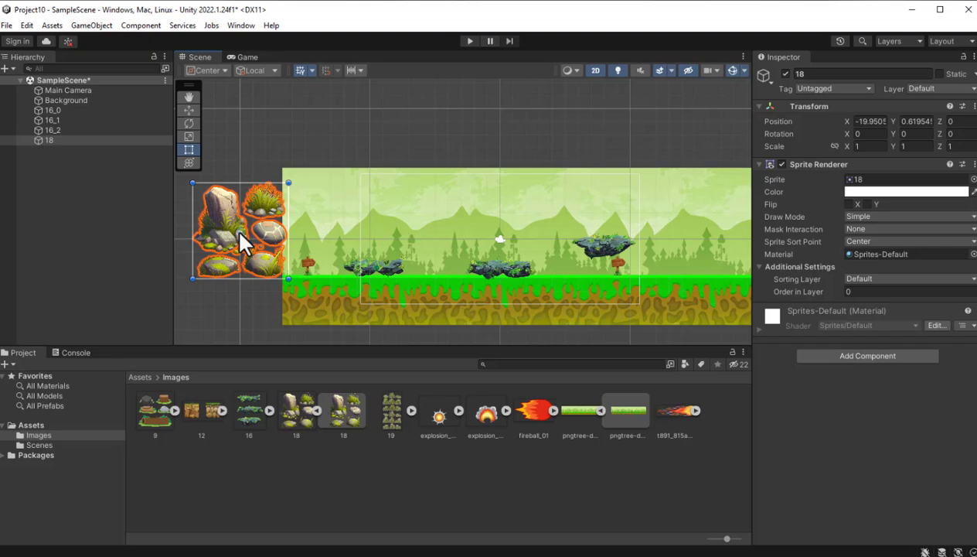
{"action": "key", "text": "Delete"}
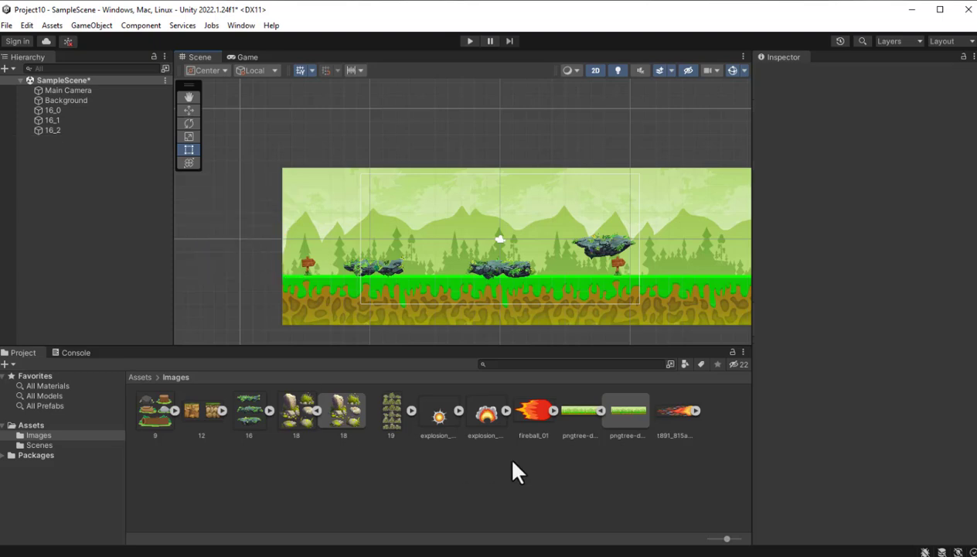
- Expand image 16 in the Images folder, inspect its separate sprites 16_0 and 16_1, and collapse it again
{"action": "left_click", "coordinate": [258, 414]}
{"action": "left_click", "coordinate": [268, 410]}
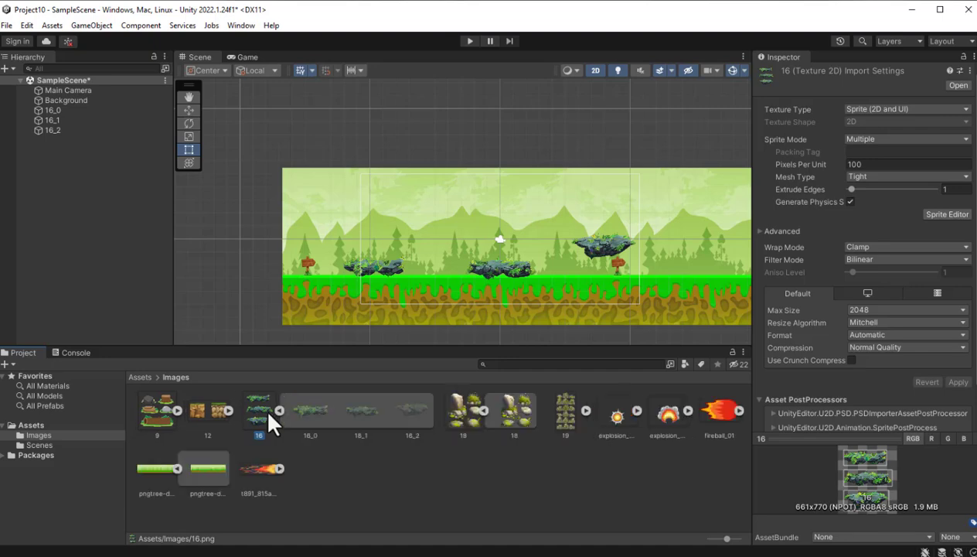
{"action": "left_click", "coordinate": [315, 413]}
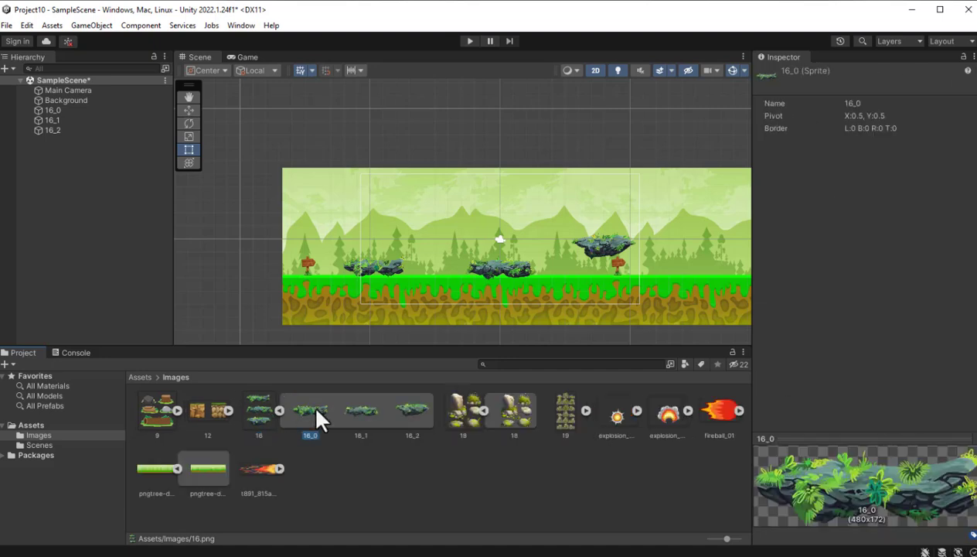
{"action": "left_click", "coordinate": [361, 411]}
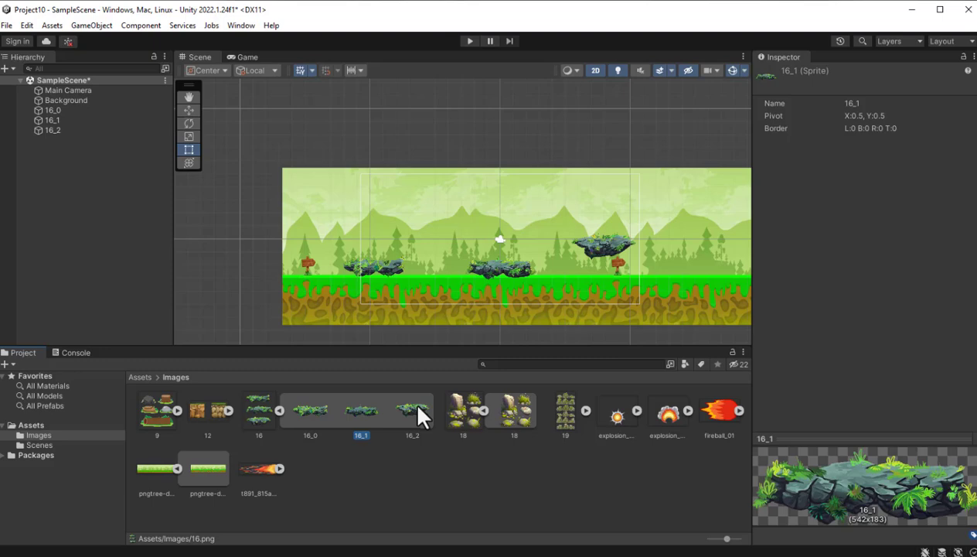
{"action": "left_click", "coordinate": [279, 411]}
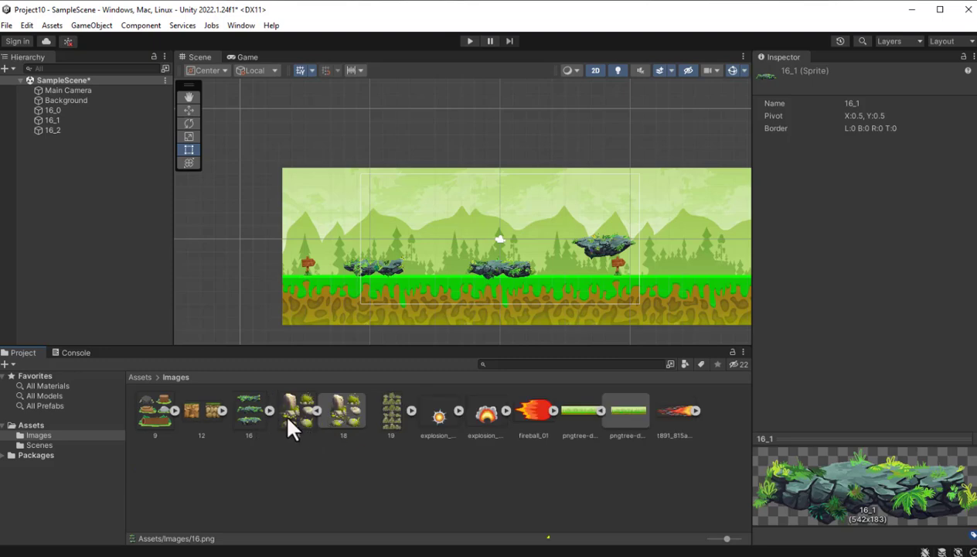
- Choose Polygon as image 18's Sprite Mode, apply the import settings and open the image in the Sprite Editor
{"action": "left_click", "coordinate": [284, 416]}
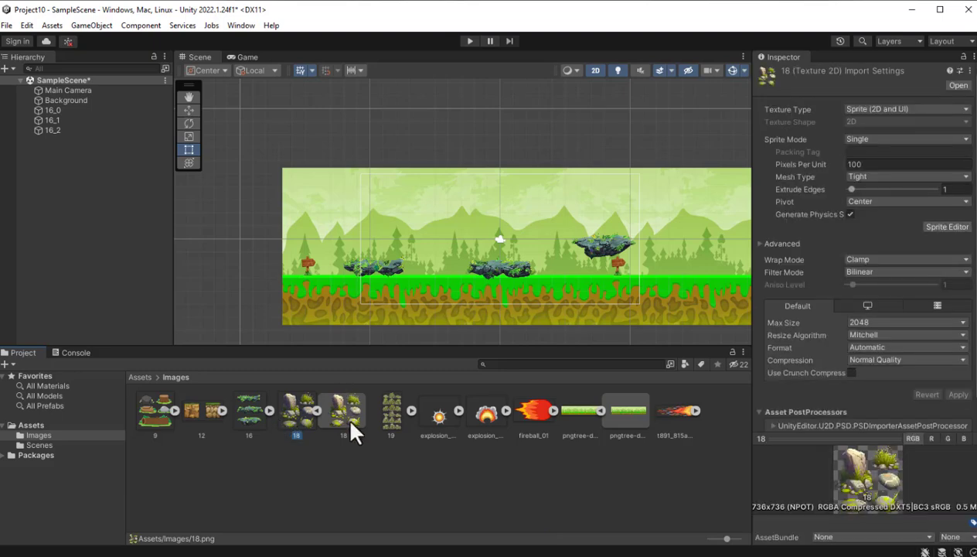
{"action": "left_click", "coordinate": [965, 140]}
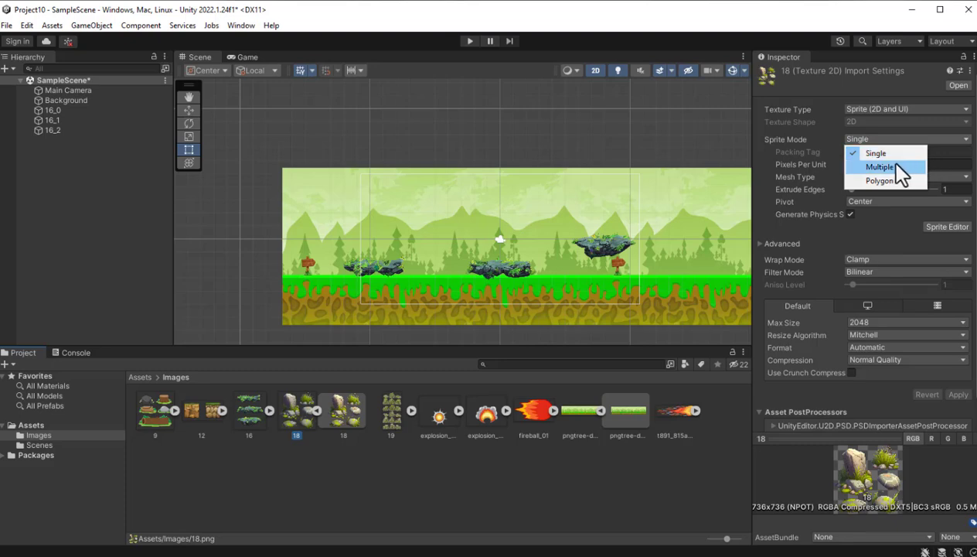
{"action": "left_click", "coordinate": [877, 182]}
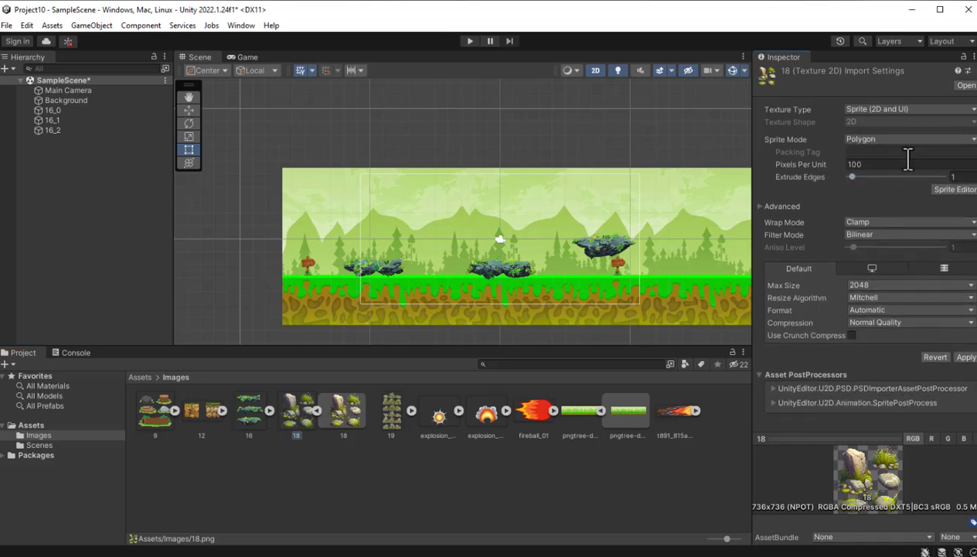
{"action": "left_click", "coordinate": [955, 191]}
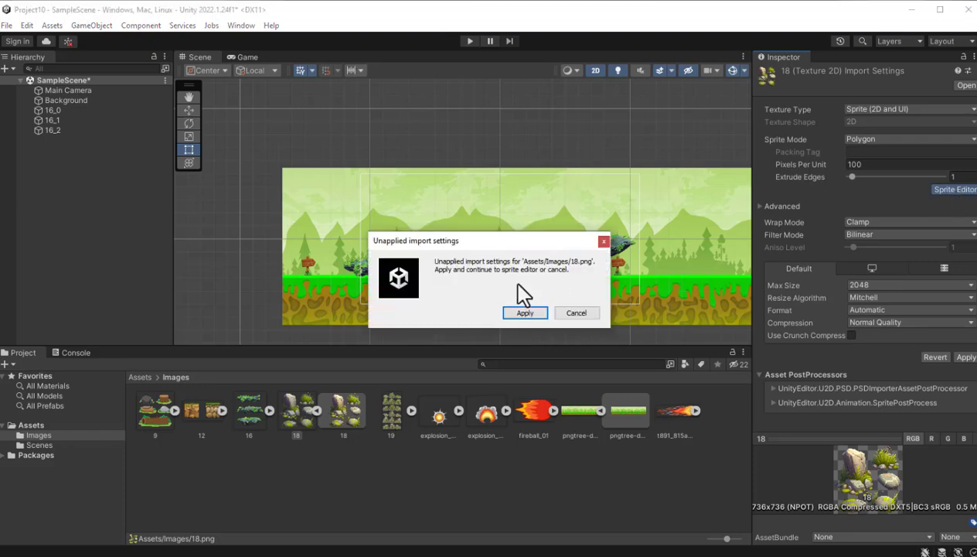
{"action": "left_click", "coordinate": [519, 310]}
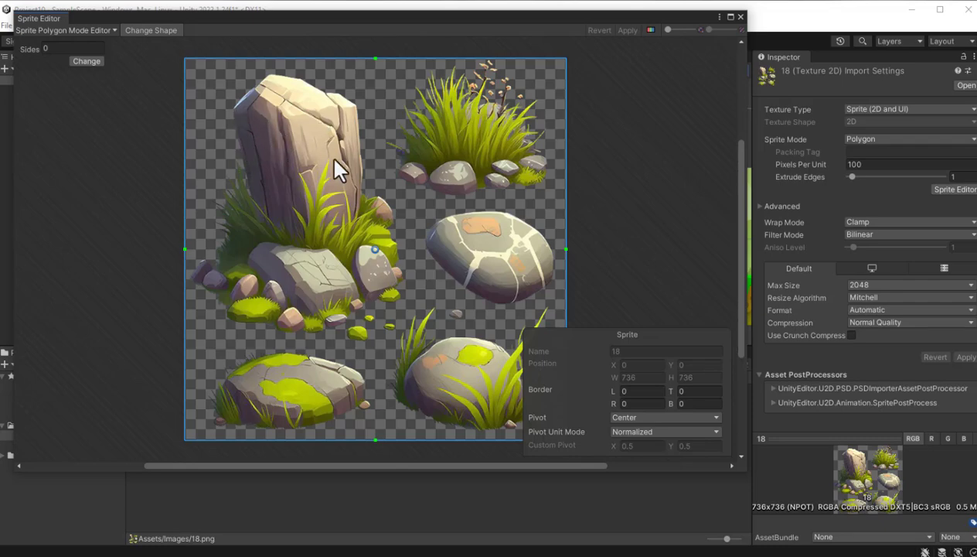
- Change image 18's polygon shape to 10 sides and switch the Sprite Editor to Custom Outline
{"action": "left_click", "coordinate": [86, 64]}
{"action": "left_click", "coordinate": [128, 34]}
{"action": "type", "text": "10"}
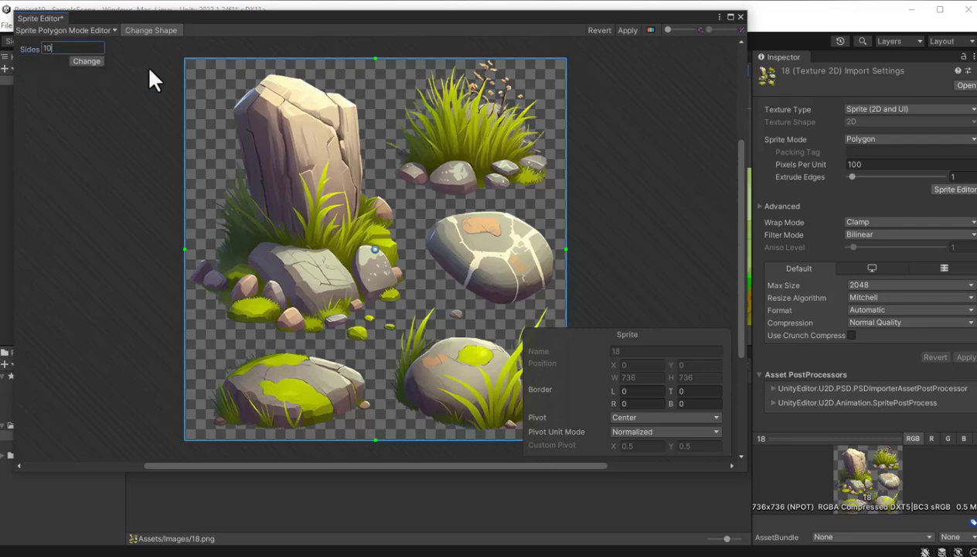
{"action": "left_click", "coordinate": [88, 62]}
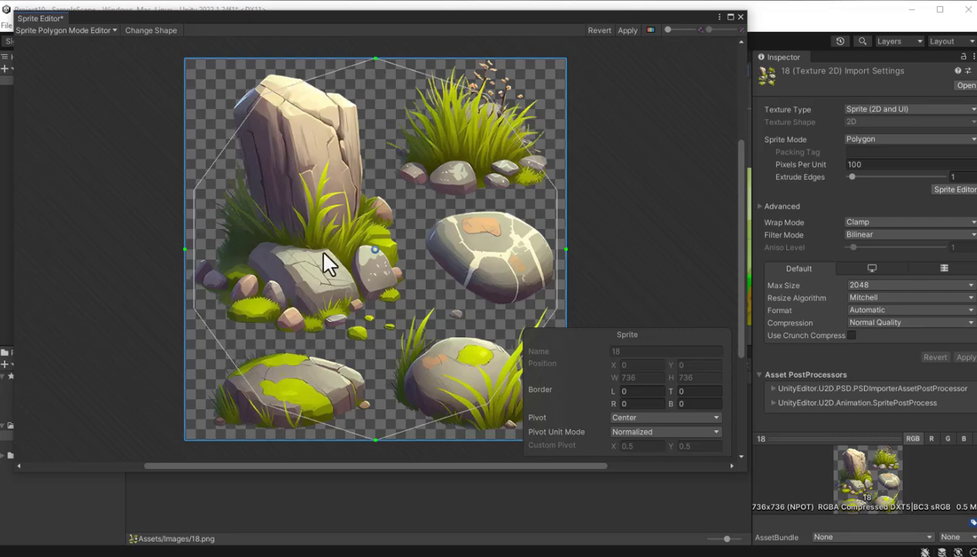
{"action": "left_click", "coordinate": [113, 31]}
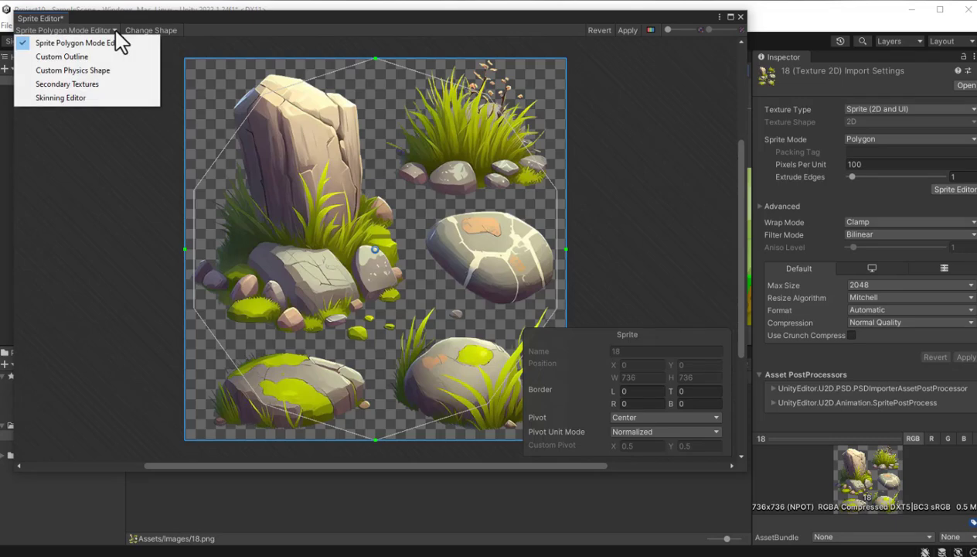
{"action": "left_click", "coordinate": [62, 58]}
{"action": "left_click", "coordinate": [527, 310]}
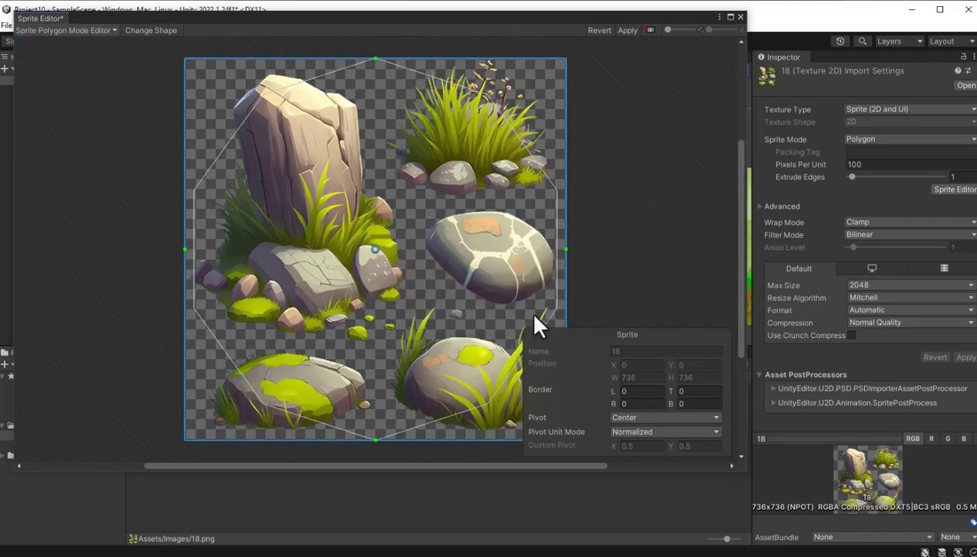
- Move the outline's ten points closely around the tall rock with its grass and small stones, apply the outline and close the editor
{"action": "left_click_drag", "start_coordinate": [264, 93], "coordinate": [220, 106]}
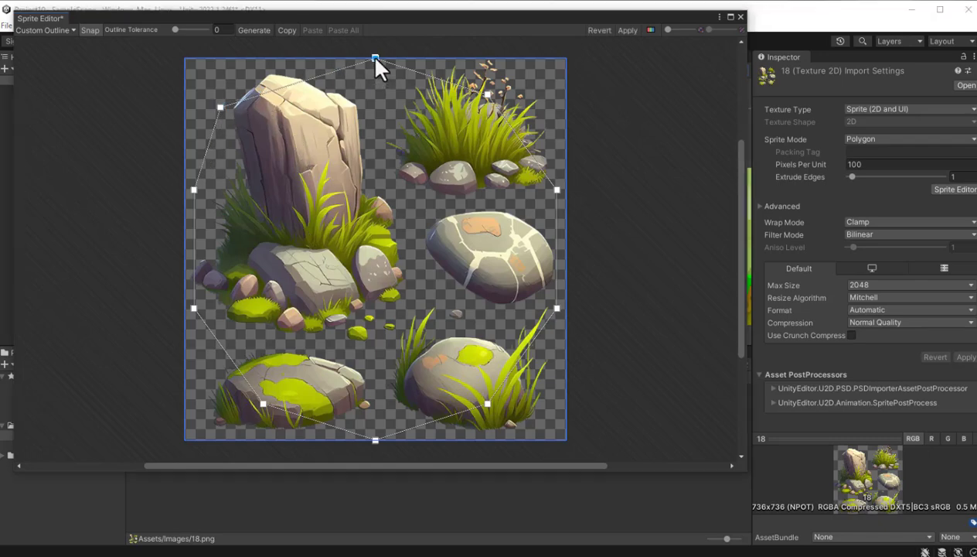
{"action": "left_click_drag", "start_coordinate": [376, 59], "coordinate": [270, 66]}
{"action": "left_click_drag", "start_coordinate": [487, 94], "coordinate": [370, 102]}
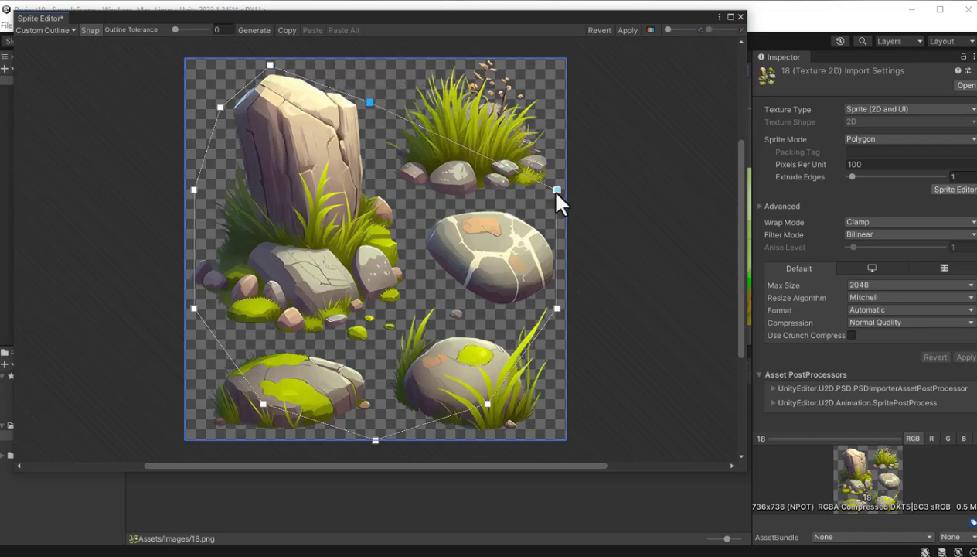
{"action": "left_click_drag", "start_coordinate": [549, 182], "coordinate": [408, 254]}
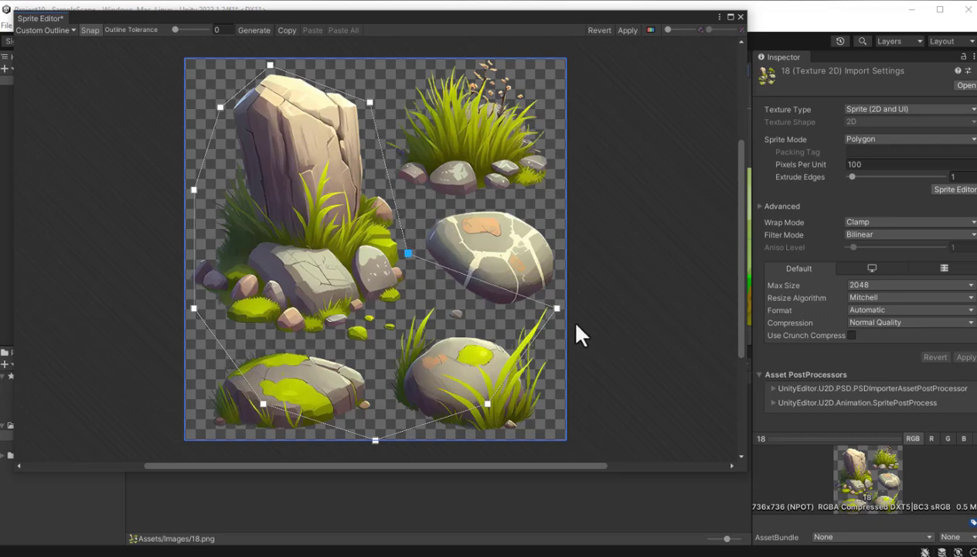
{"action": "left_click_drag", "start_coordinate": [557, 308], "coordinate": [409, 295]}
{"action": "left_click_drag", "start_coordinate": [485, 399], "coordinate": [396, 334]}
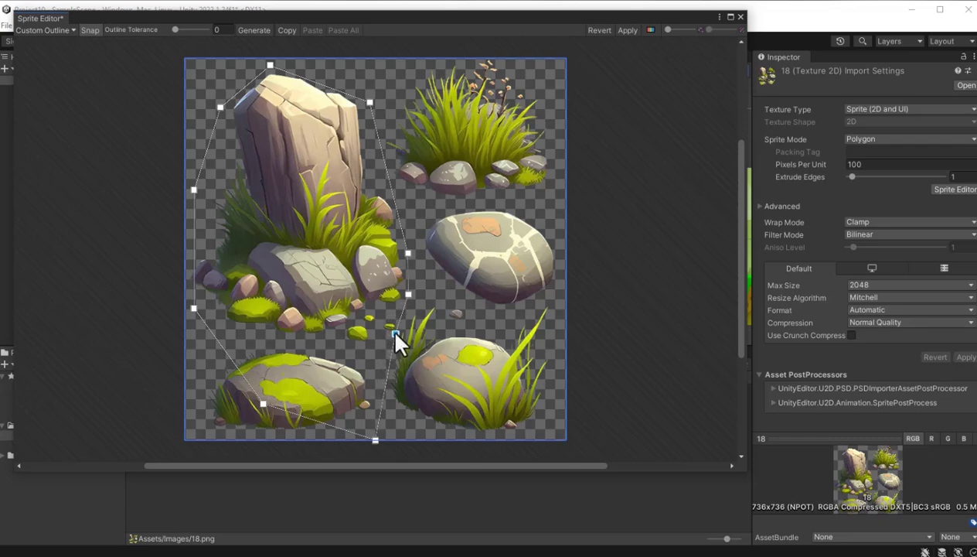
{"action": "left_click_drag", "start_coordinate": [375, 440], "coordinate": [357, 350]}
{"action": "left_click_drag", "start_coordinate": [263, 403], "coordinate": [293, 339]}
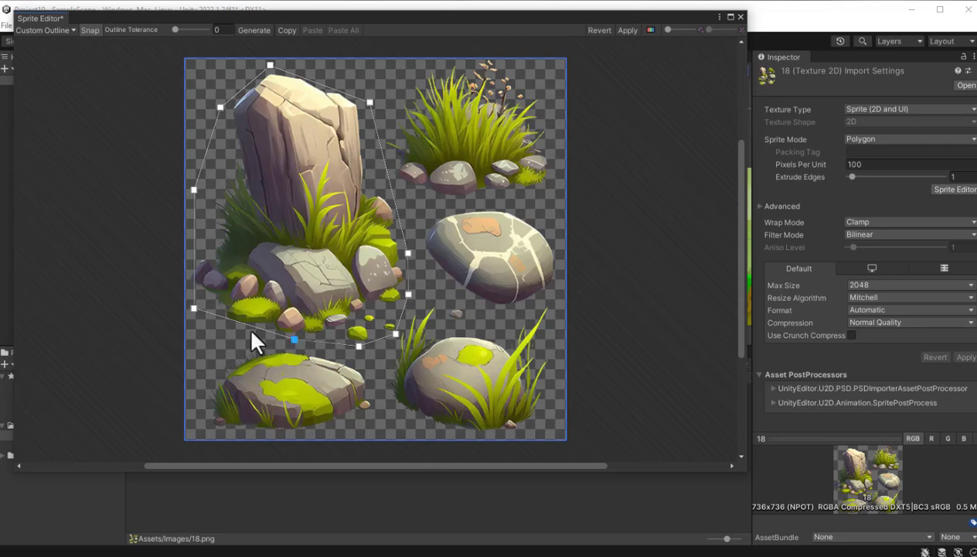
{"action": "left_click_drag", "start_coordinate": [194, 308], "coordinate": [205, 307]}
{"action": "left_click_drag", "start_coordinate": [193, 190], "coordinate": [184, 281]}
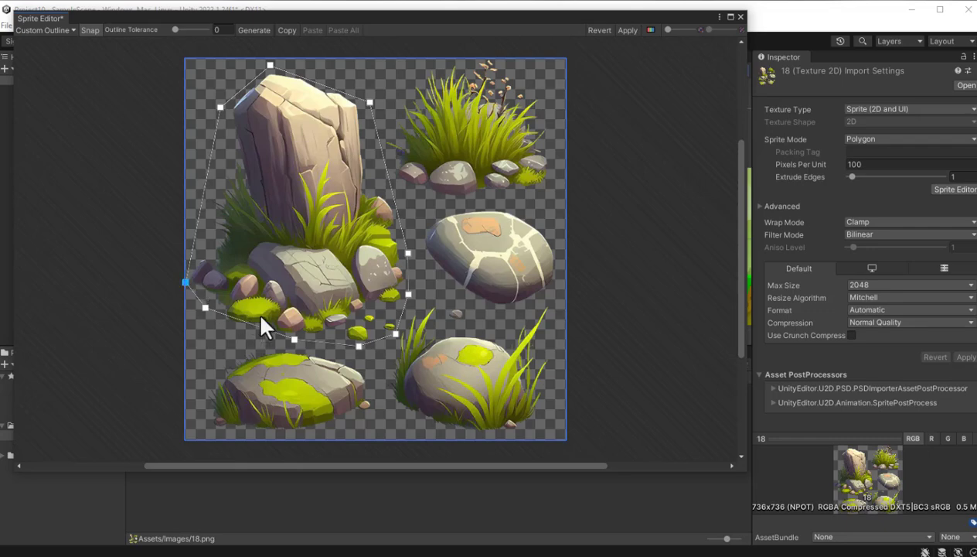
{"action": "left_click", "coordinate": [626, 31]}
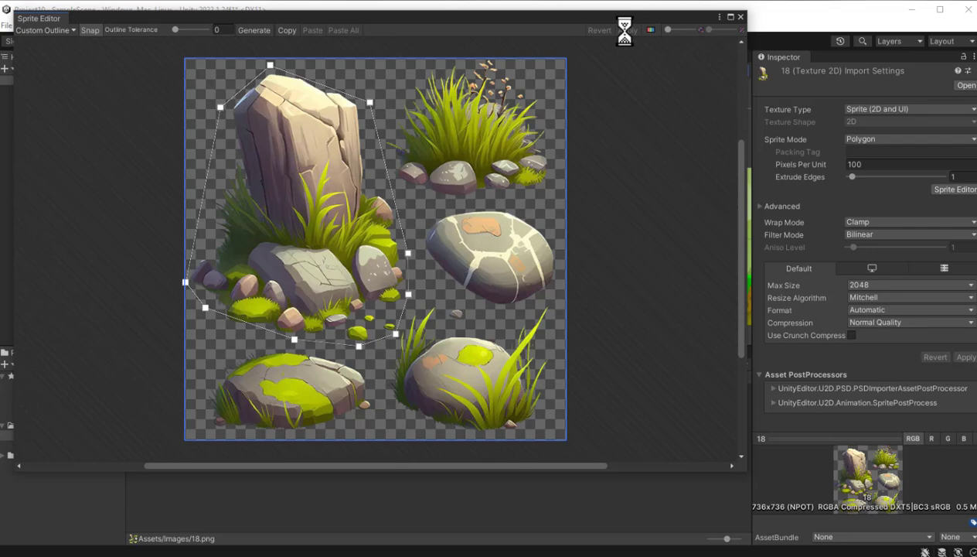
{"action": "left_click", "coordinate": [739, 16]}
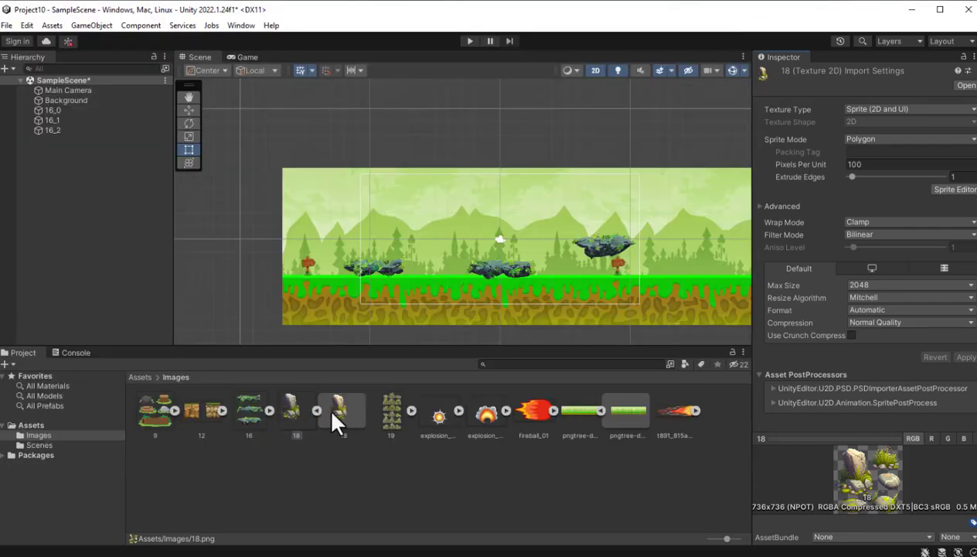
- Place the outlined rock sprite 18 in the scene near the background's left end, and select image 16 in the Images folder
{"action": "left_click_drag", "start_coordinate": [344, 409], "coordinate": [345, 241]}
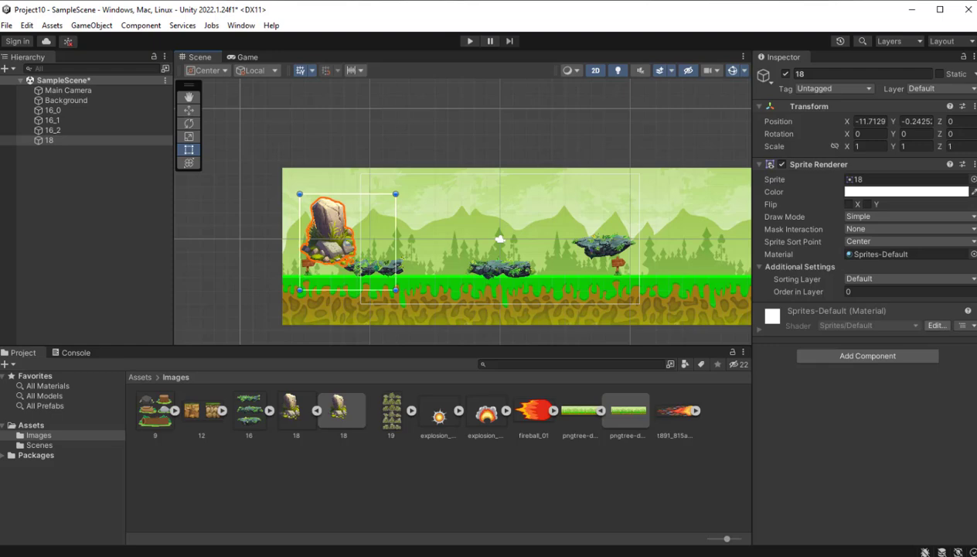
{"action": "left_click", "coordinate": [245, 416]}
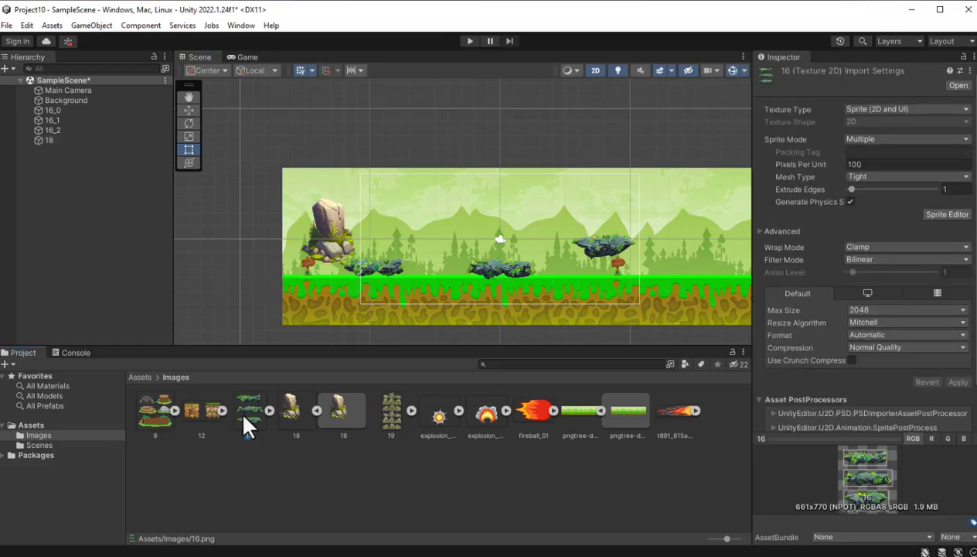